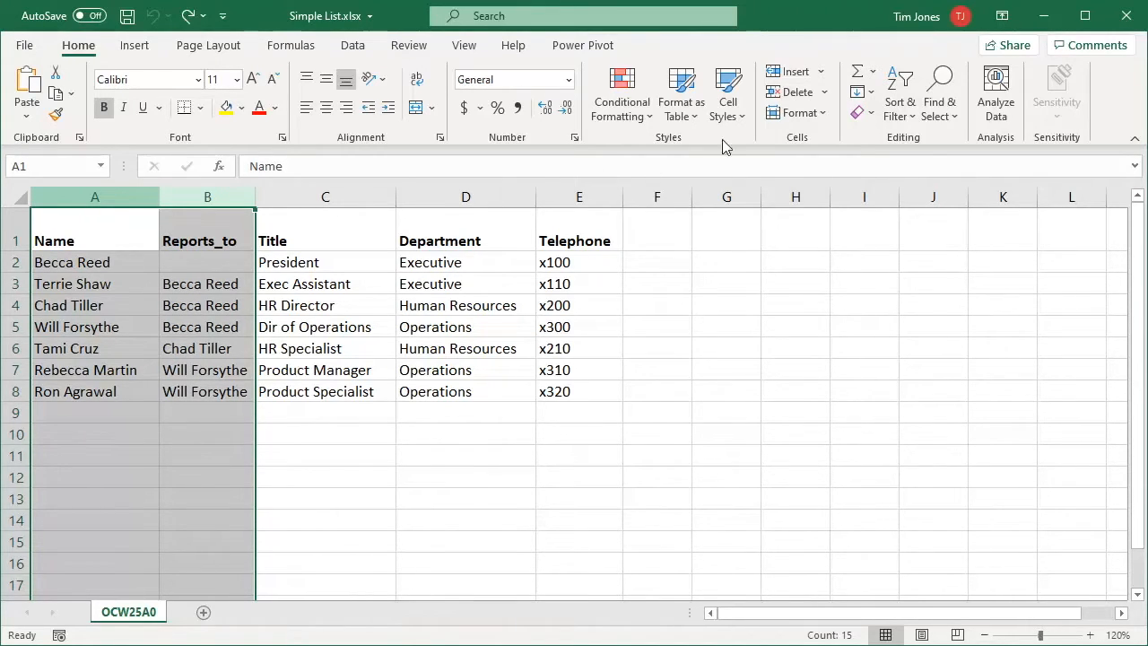
Insert two blank, widened columns A and B before the employee list, then select A1
{"action": "left_click", "coordinate": [789, 72]}
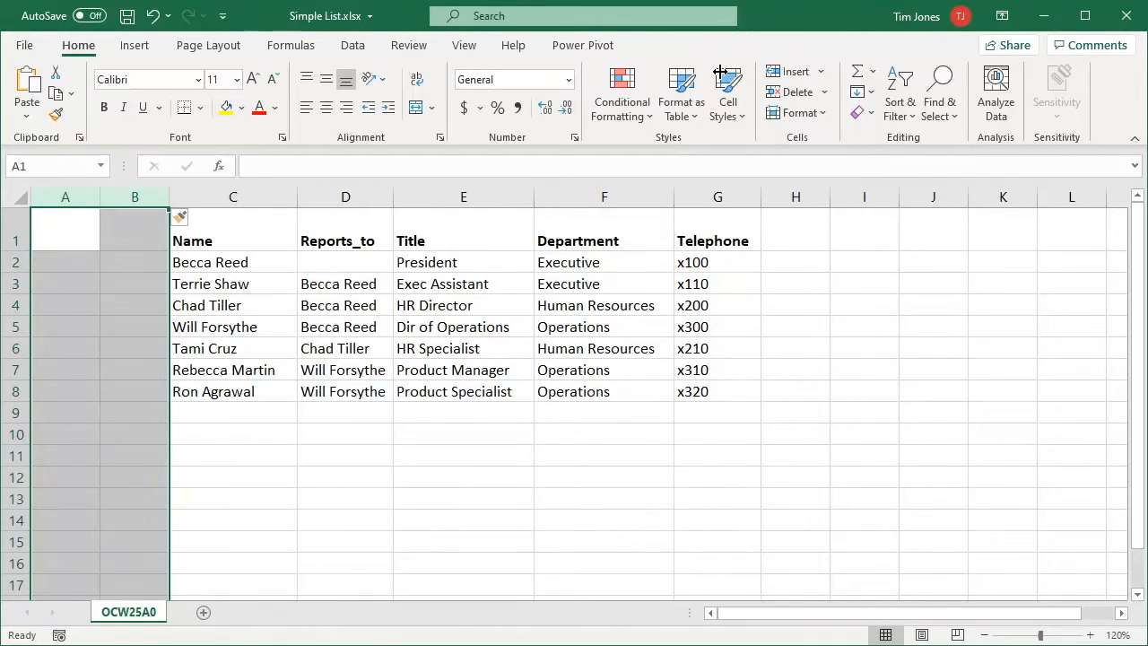
{"action": "left_click_drag", "start_coordinate": [100, 196], "coordinate": [141, 197]}
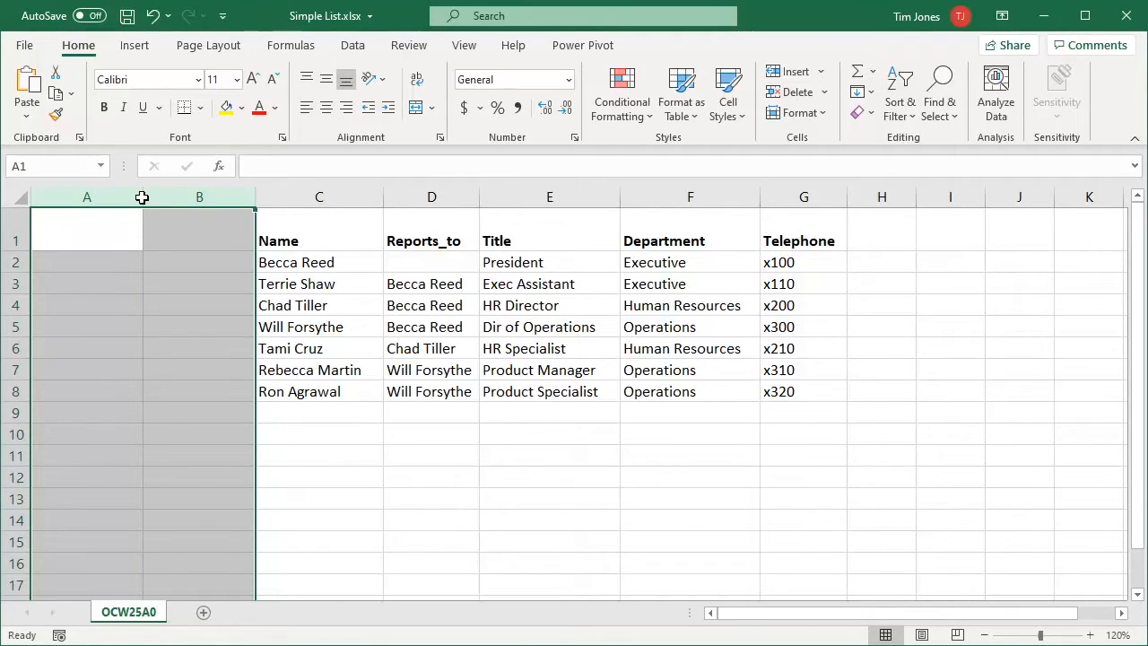
{"action": "left_click", "coordinate": [93, 230]}
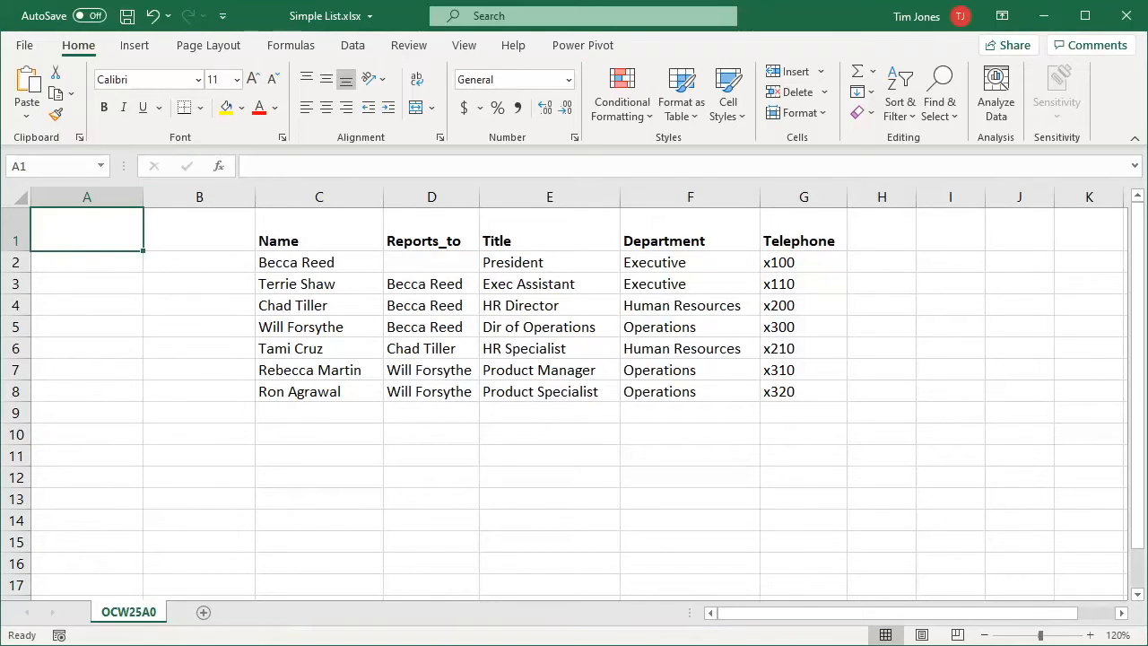
Add the EmployeeID heading in A1 and fill A2:A8 with the series 1–7
{"action": "type", "text": "Emp"}
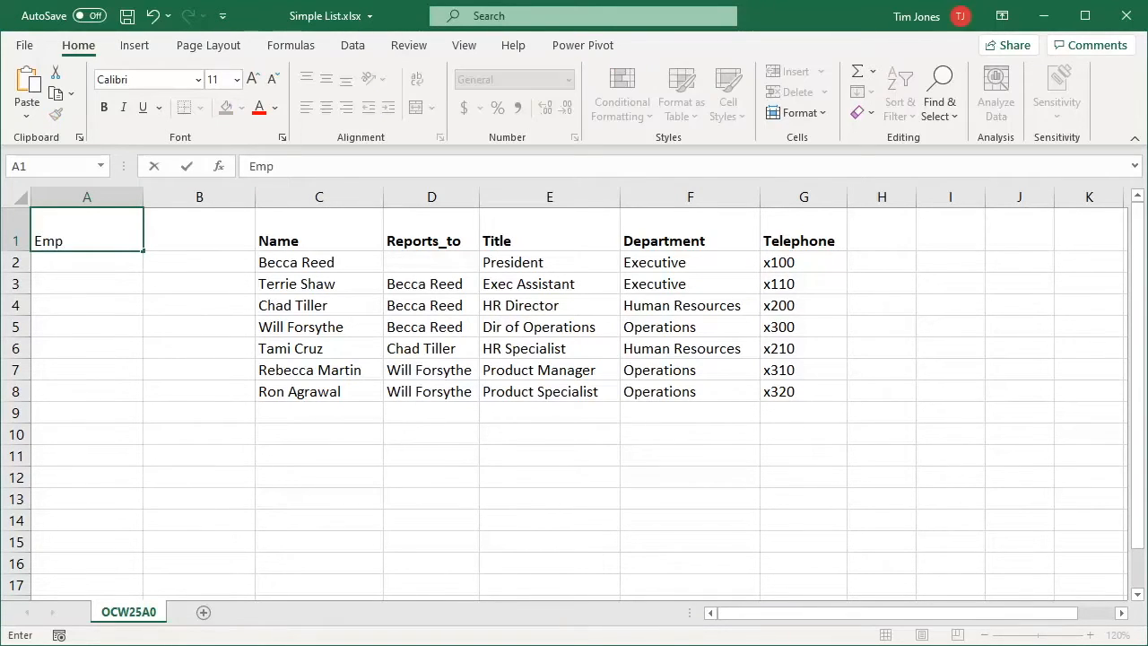
{"action": "type", "text": "loyeeID"}
{"action": "key", "text": "Return"}
{"action": "type", "text": "1"}
{"action": "key", "text": "ctrl+Return"}
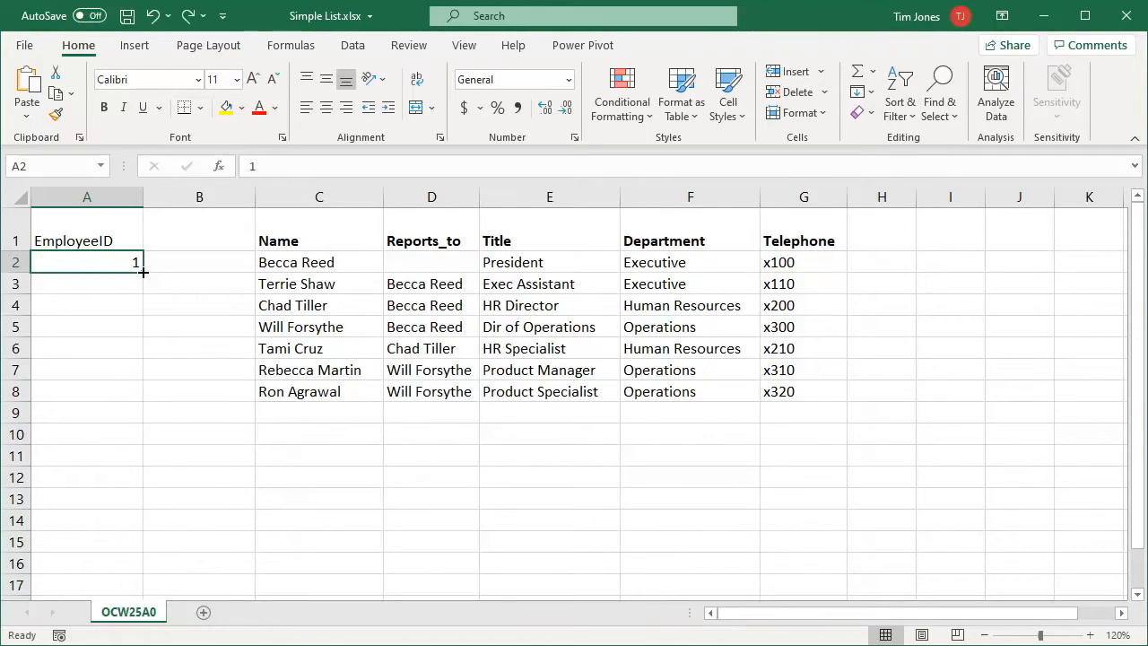
{"action": "left_click_drag", "start_coordinate": [142, 271], "coordinate": [144, 397]}
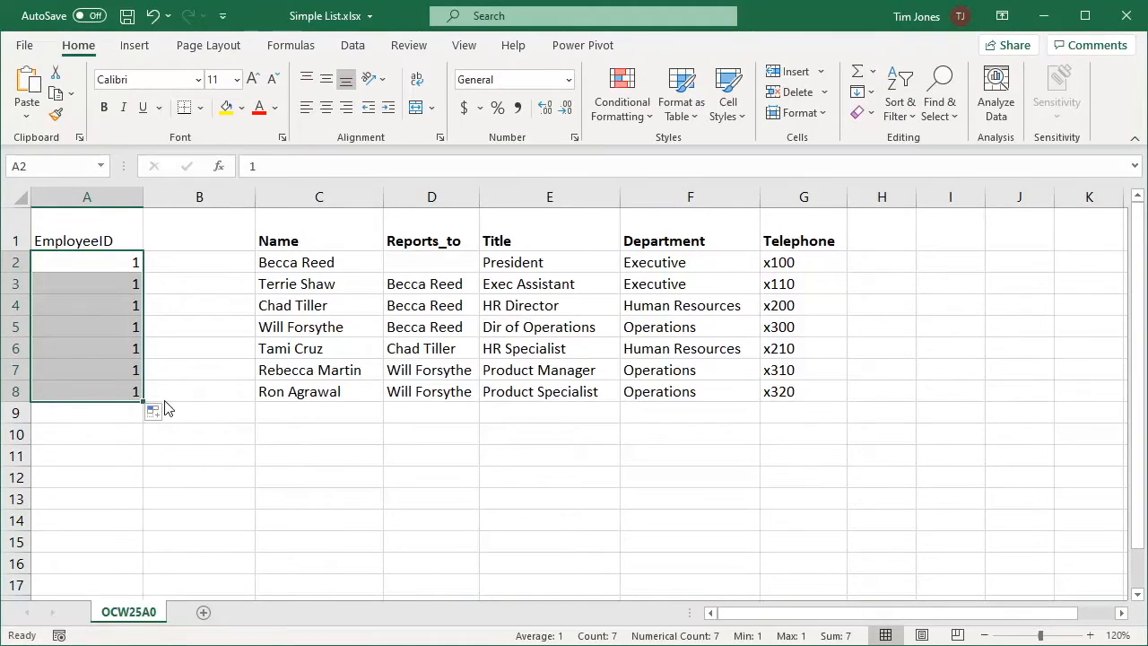
{"action": "left_click", "coordinate": [167, 415]}
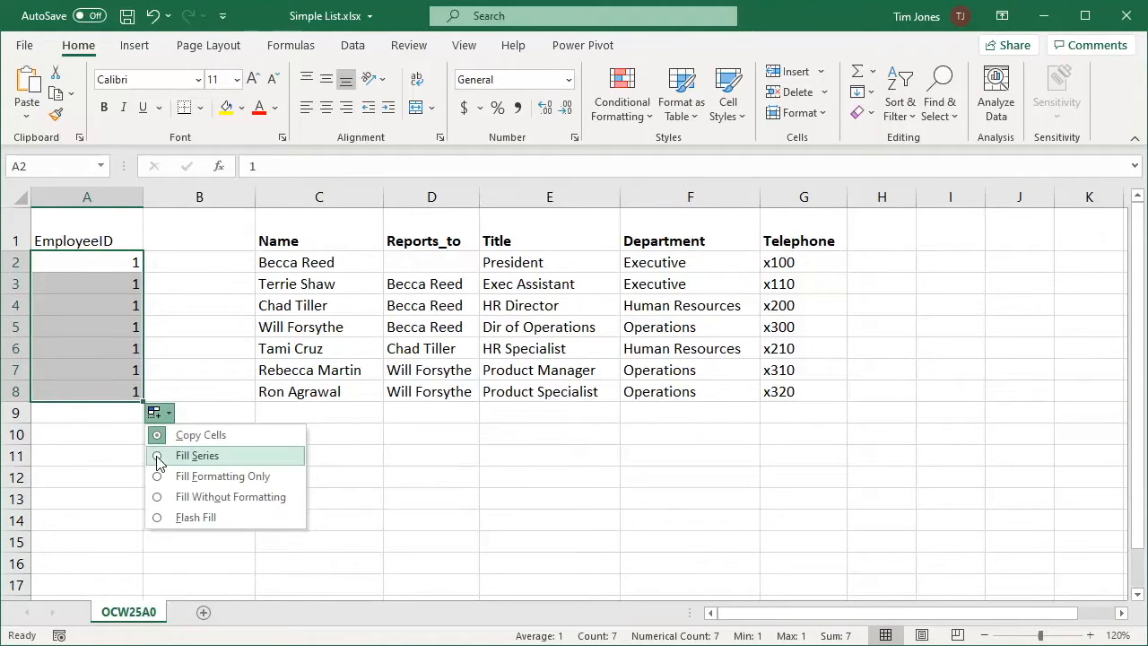
{"action": "left_click", "coordinate": [156, 455]}
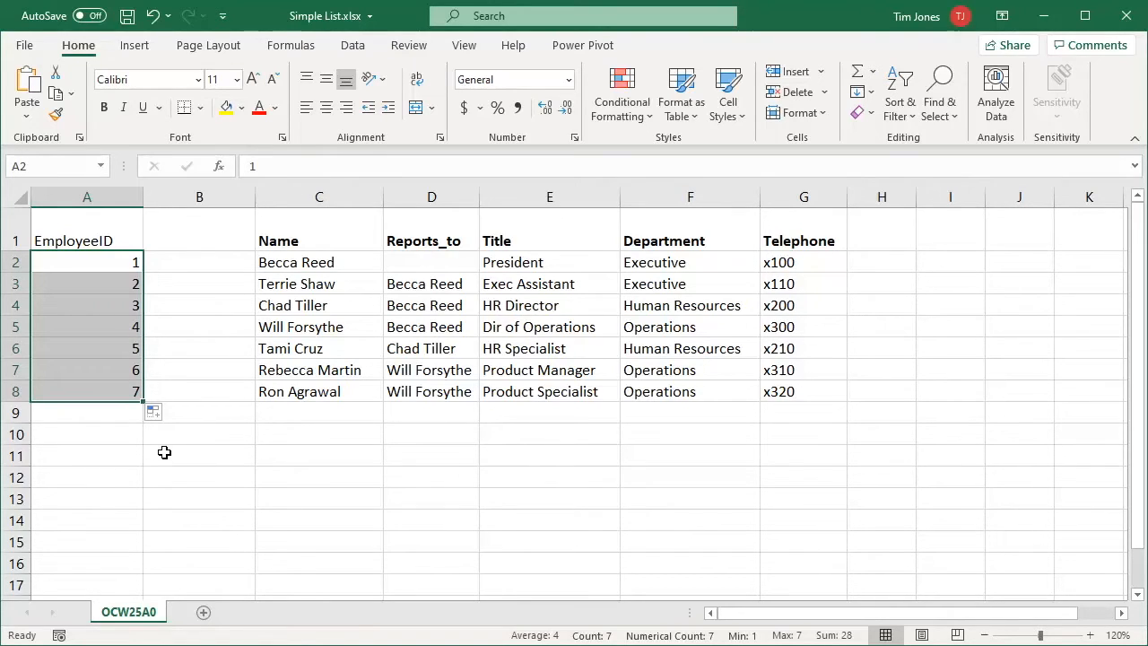
Add the SupervisorID heading in B1, leave B2 blank, and enter 1, 1, 1, 3, 4, 4 in B3:B8
{"action": "left_click", "coordinate": [196, 235]}
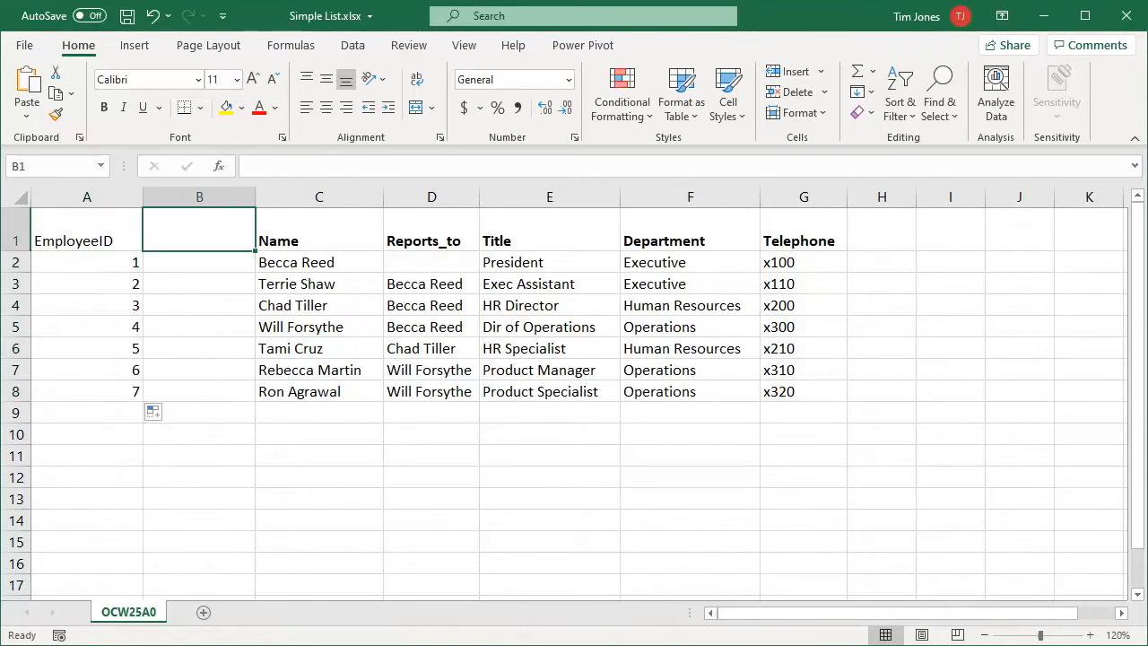
{"action": "type", "text": "Supervi"}
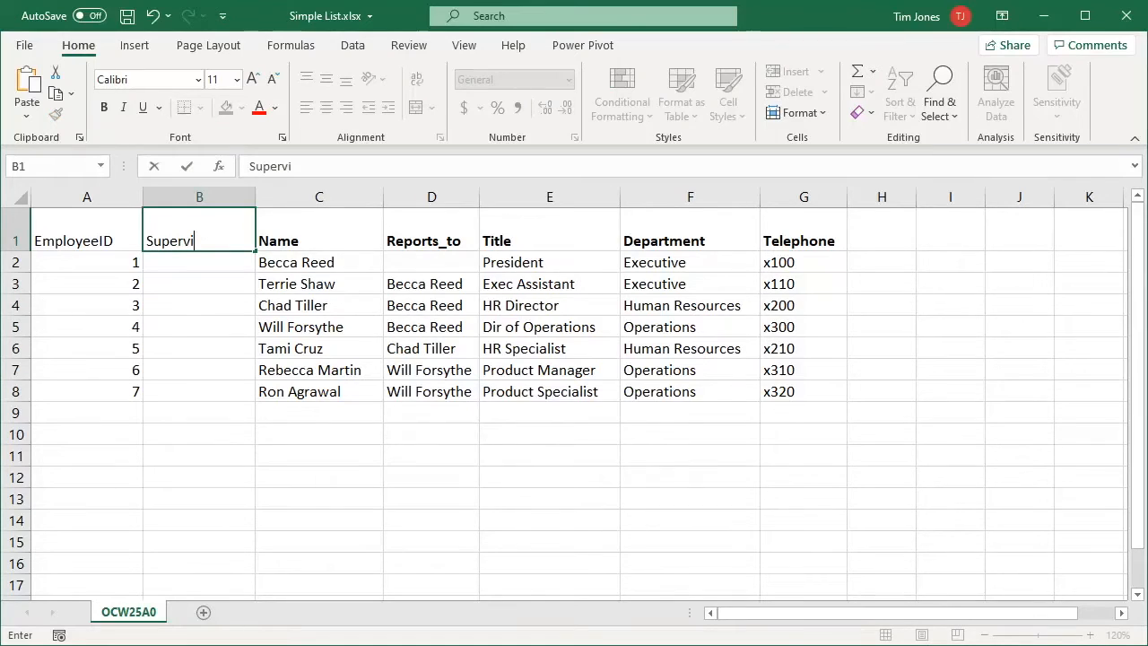
{"action": "type", "text": "sorID"}
{"action": "key", "text": "Return"}
{"action": "key", "text": "Down"}
{"action": "type", "text": "1"}
{"action": "key", "text": "Return"}
{"action": "type", "text": "1"}
{"action": "key", "text": "Return"}
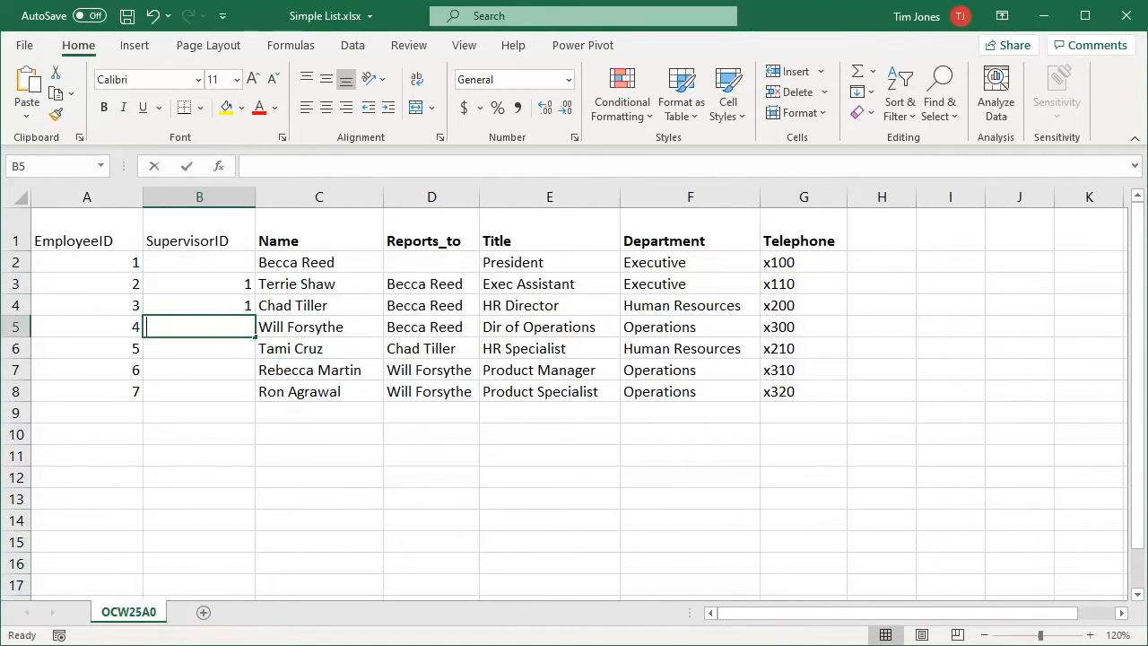
{"action": "type", "text": "1"}
{"action": "key", "text": "Return"}
{"action": "type", "text": "3"}
{"action": "key", "text": "Return"}
{"action": "type", "text": "4"}
{"action": "key", "text": "Return"}
{"action": "type", "text": "4"}
{"action": "key", "text": "Return"}
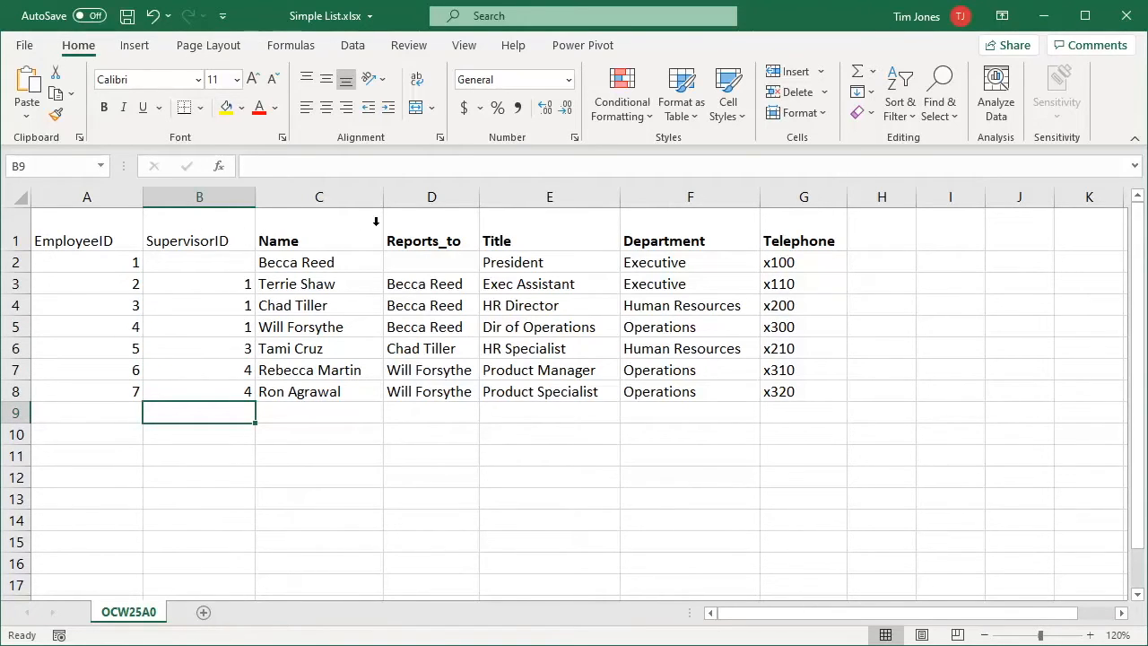
Delete the Reports_to column and insert two blank columns after Name
{"action": "left_click", "coordinate": [432, 197]}
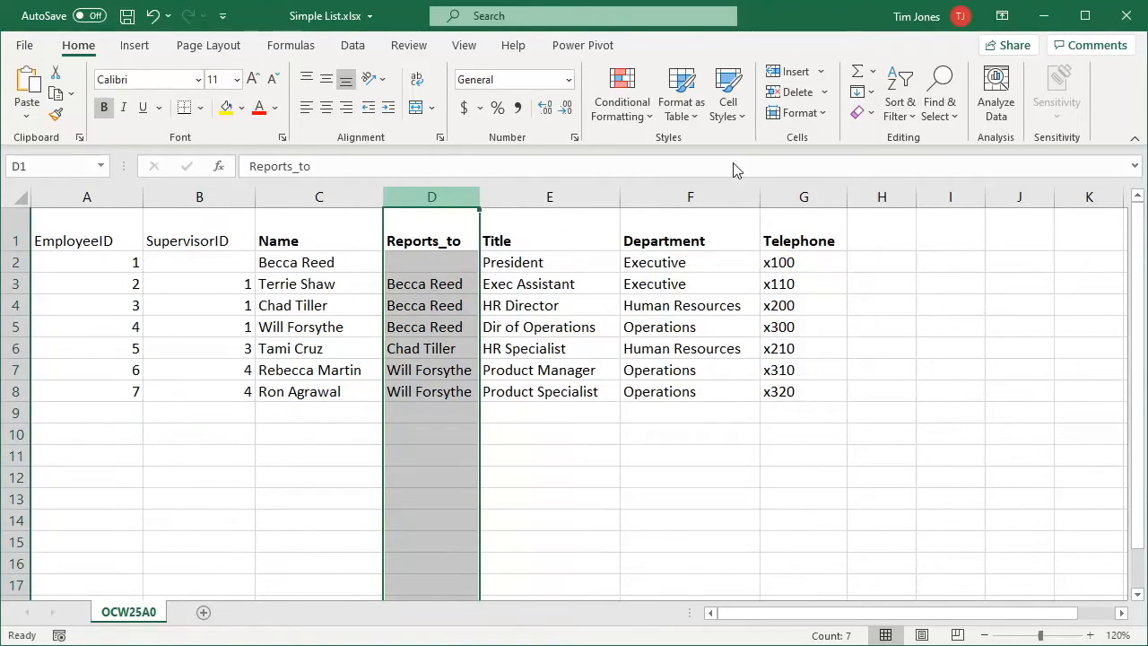
{"action": "left_click", "coordinate": [794, 92]}
{"action": "key", "text": "shift+Right"}
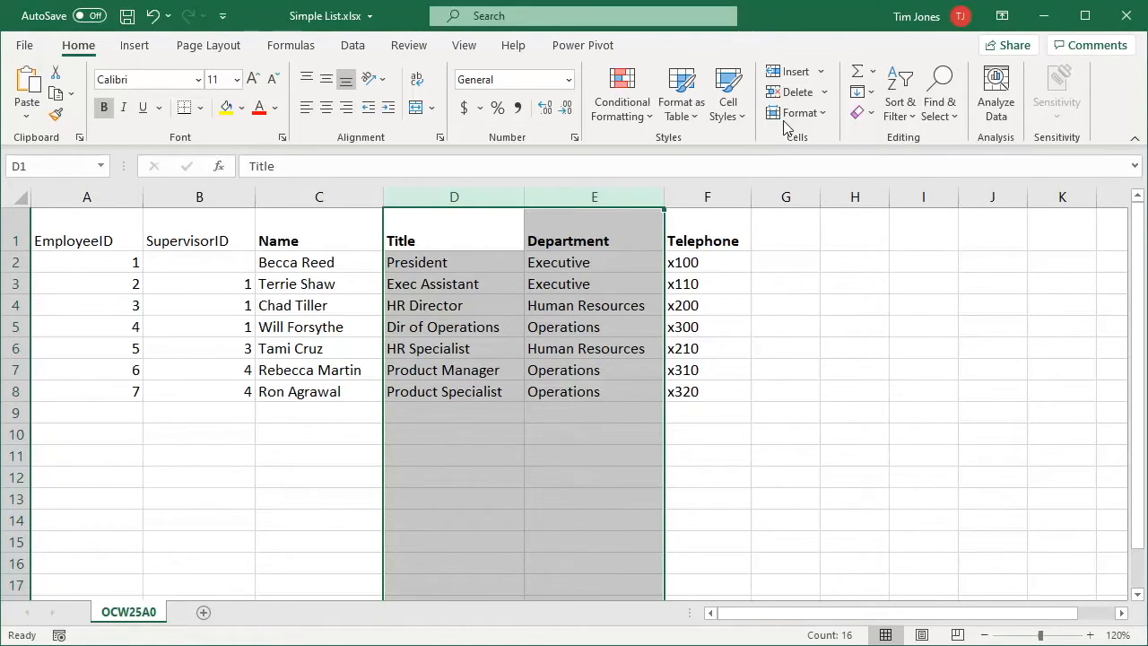
{"action": "left_click", "coordinate": [792, 73]}
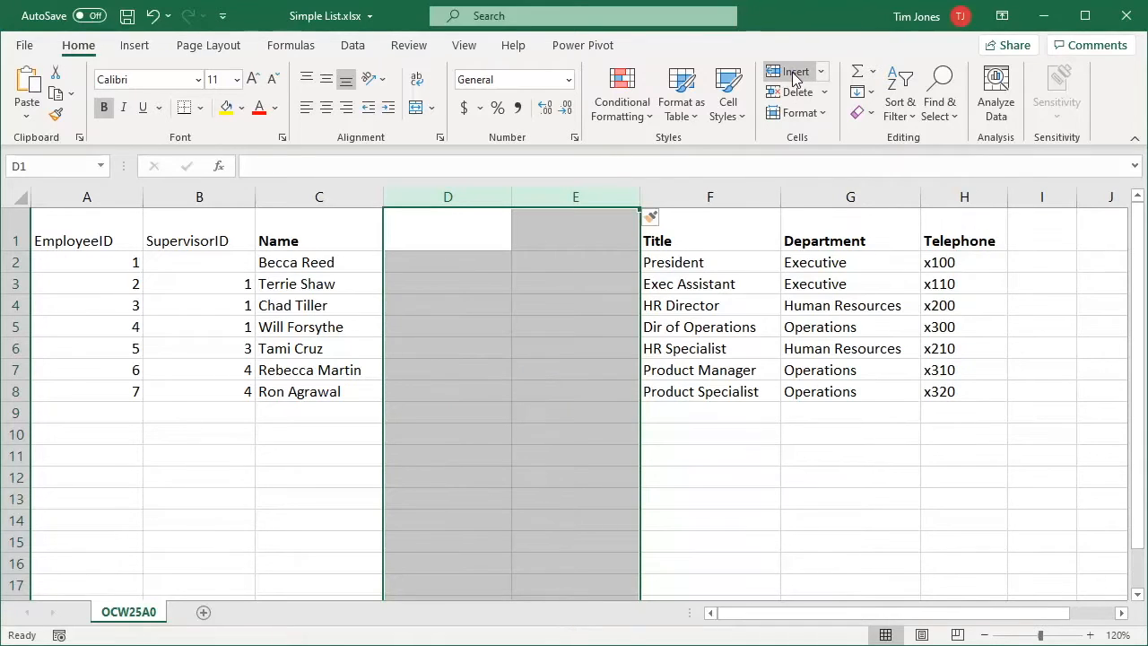
Head the new columns First and Last, then select the names in C2:C8
{"action": "type", "text": "First"}
{"action": "key", "text": "Tab"}
{"action": "type", "text": "L"}
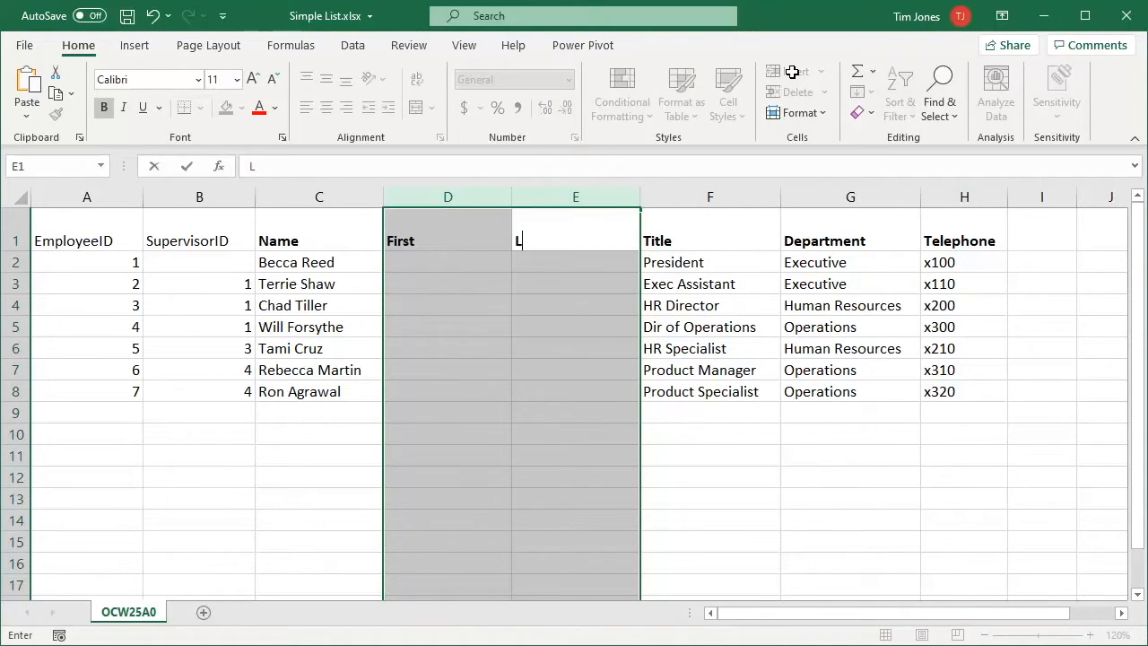
{"action": "type", "text": "ast"}
{"action": "key", "text": "Return"}
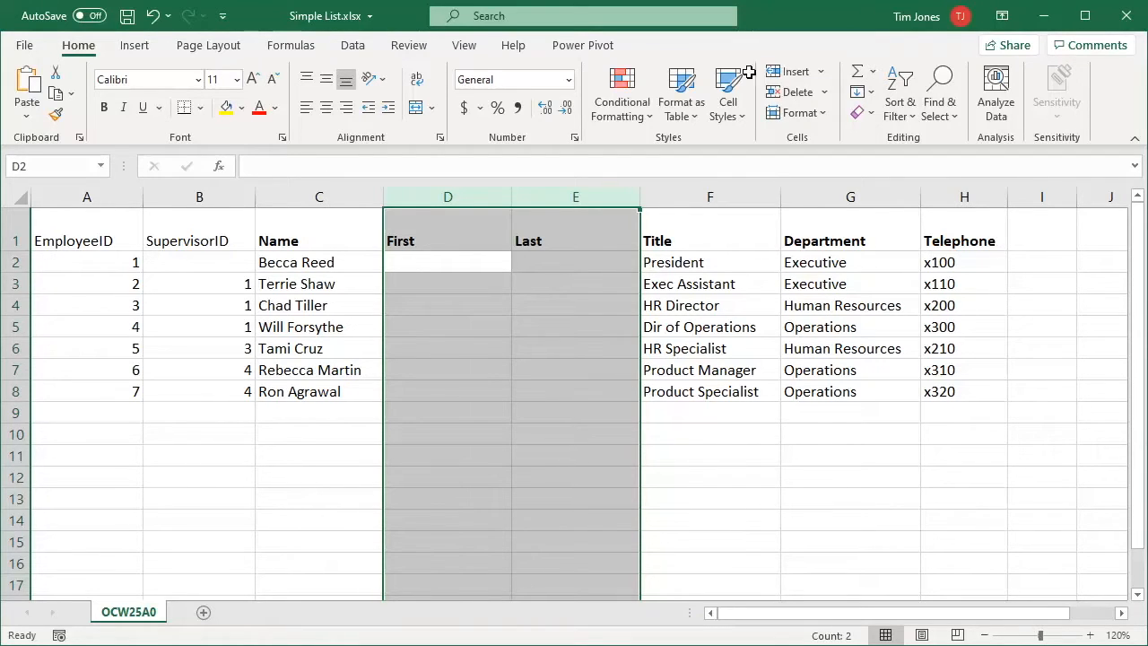
{"action": "left_click_drag", "start_coordinate": [307, 262], "coordinate": [313, 397]}
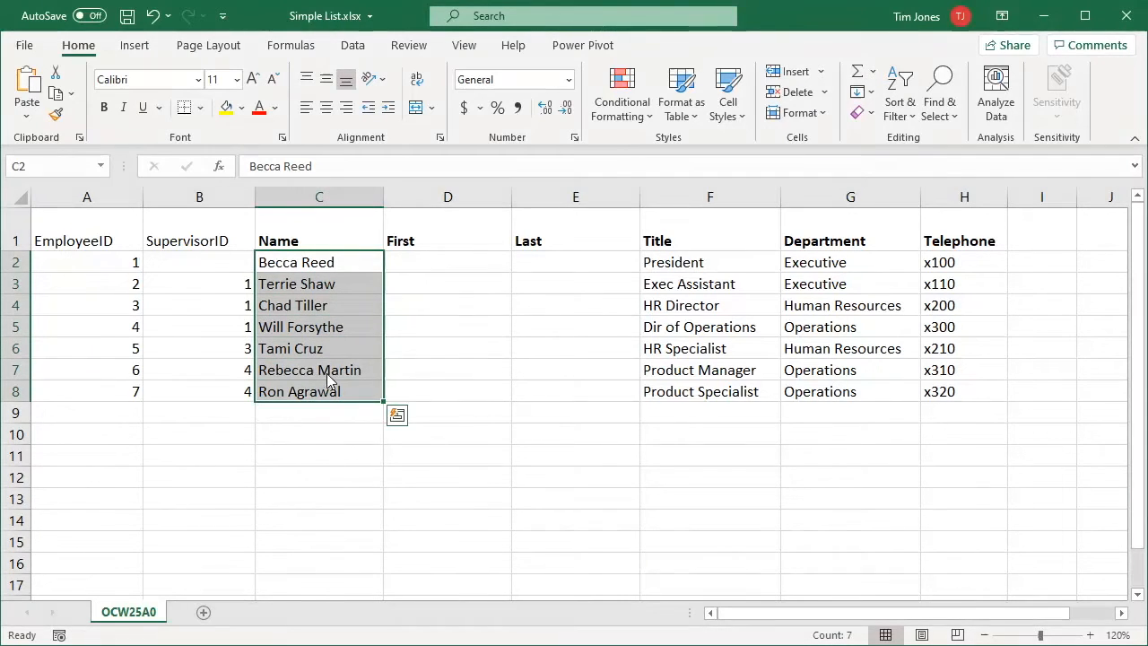
Split the names with Text to Columns on the space delimiter, output starting at $D$2
{"action": "left_click", "coordinate": [354, 46]}
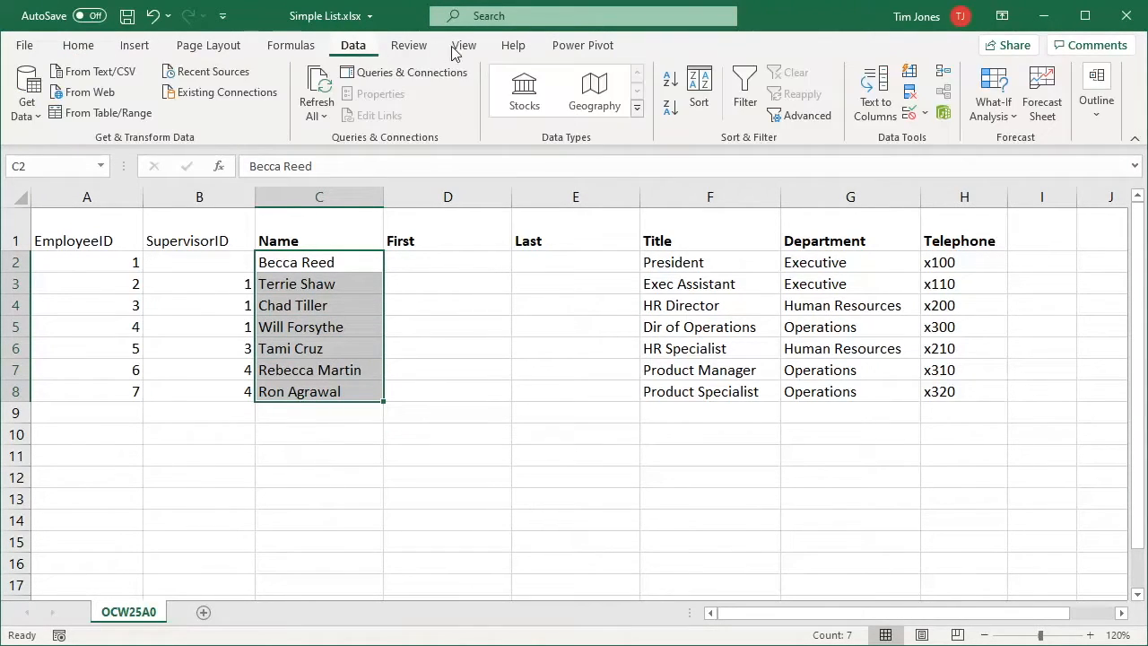
{"action": "left_click", "coordinate": [876, 89]}
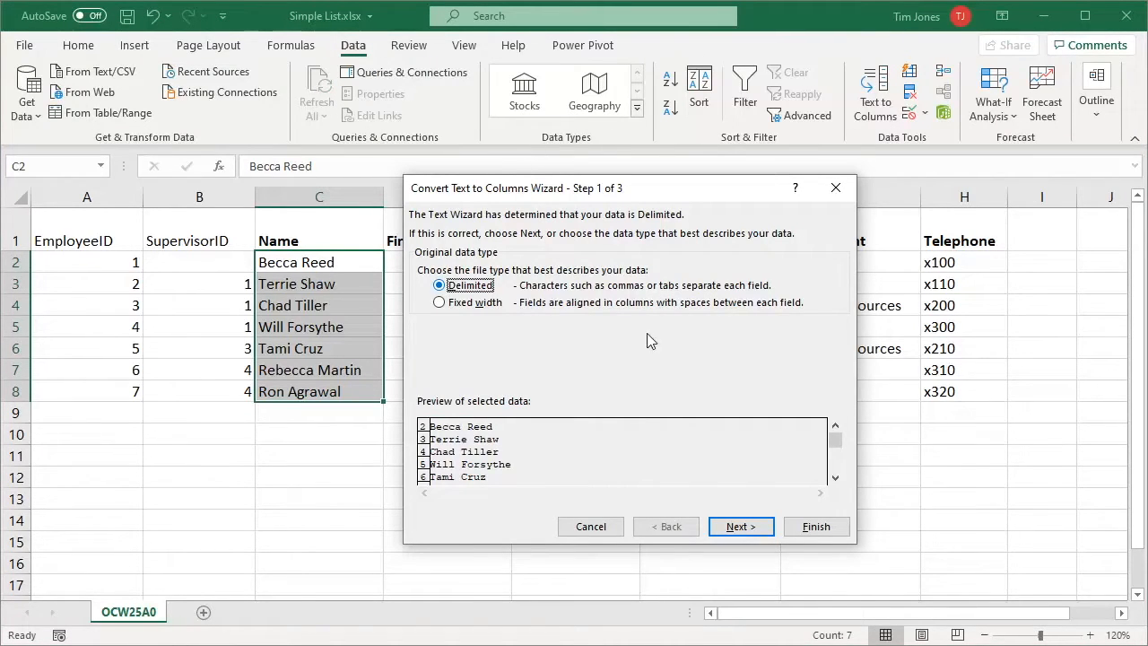
{"action": "left_click", "coordinate": [741, 526]}
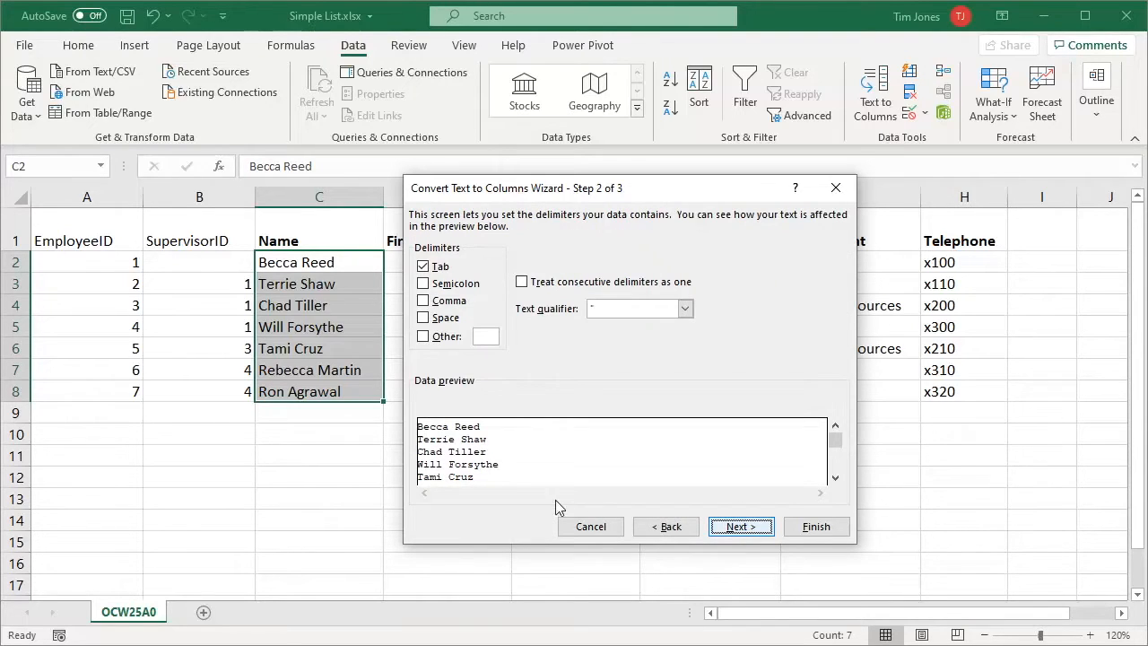
{"action": "left_click", "coordinate": [422, 317]}
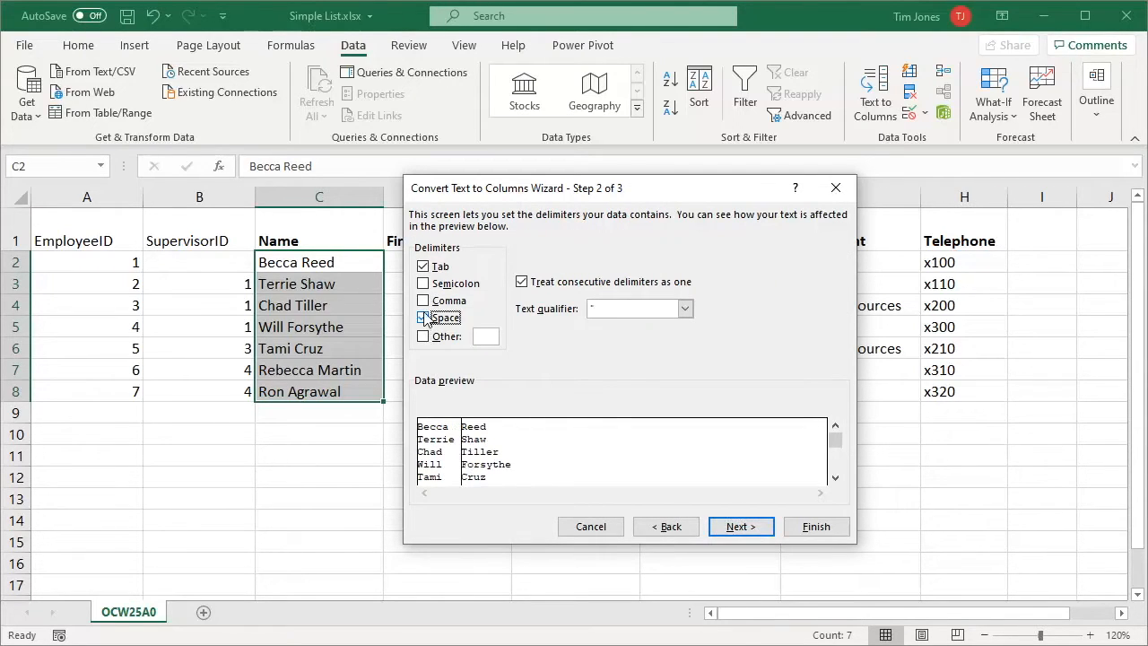
{"action": "left_click", "coordinate": [423, 267]}
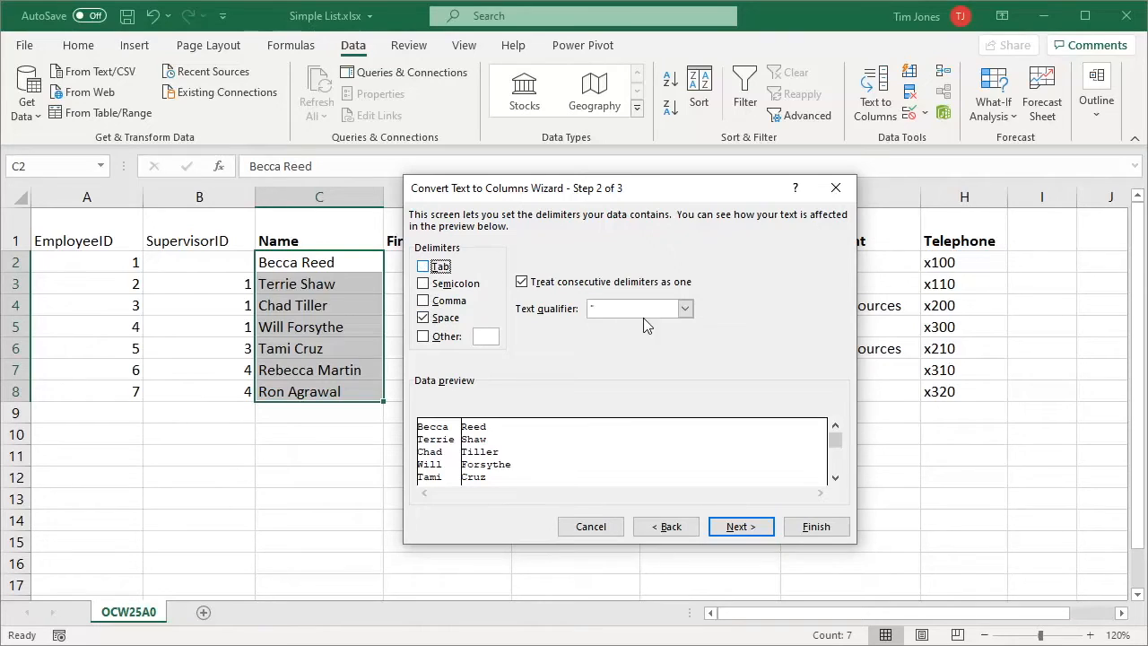
{"action": "left_click", "coordinate": [740, 526]}
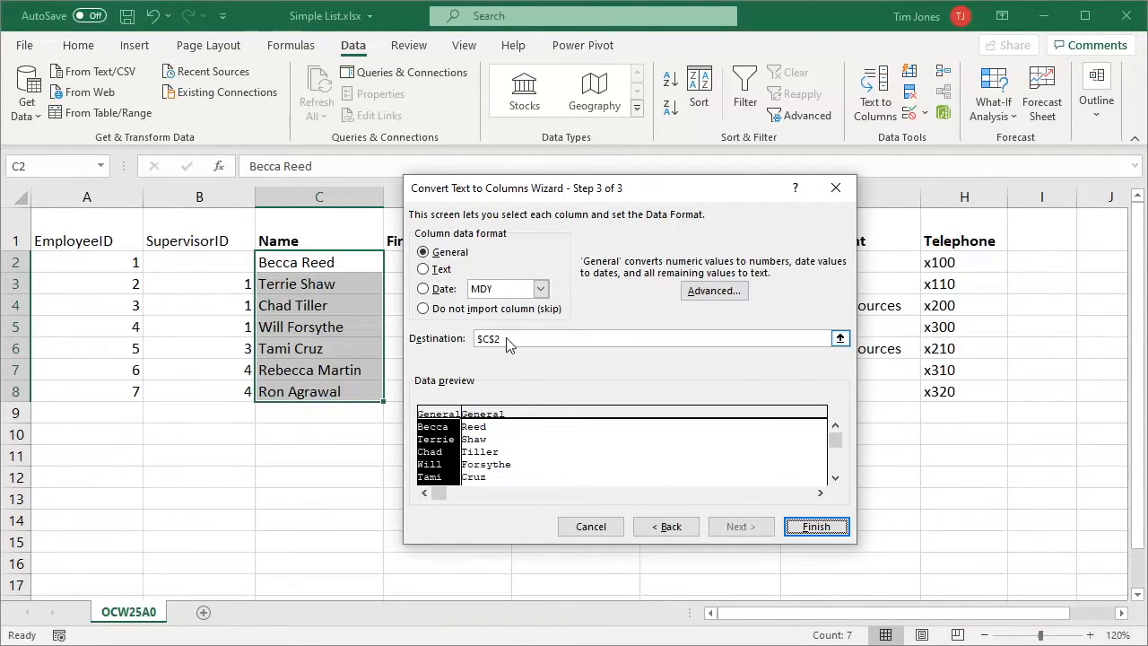
{"action": "left_click_drag", "start_coordinate": [505, 338], "coordinate": [476, 337]}
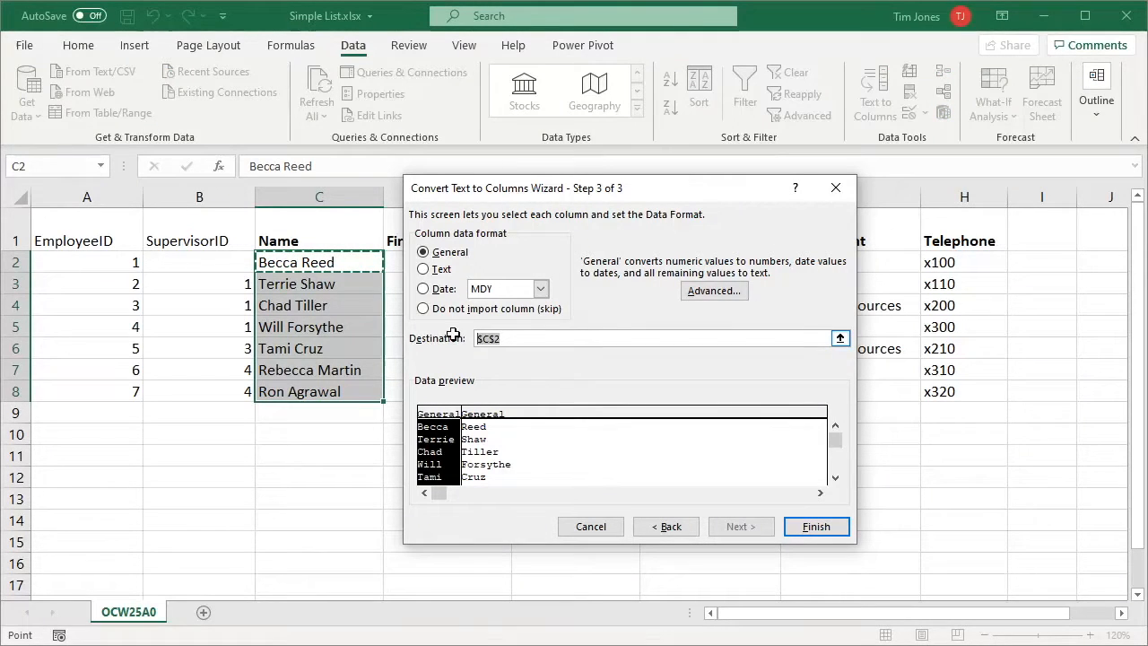
{"action": "left_click", "coordinate": [394, 266]}
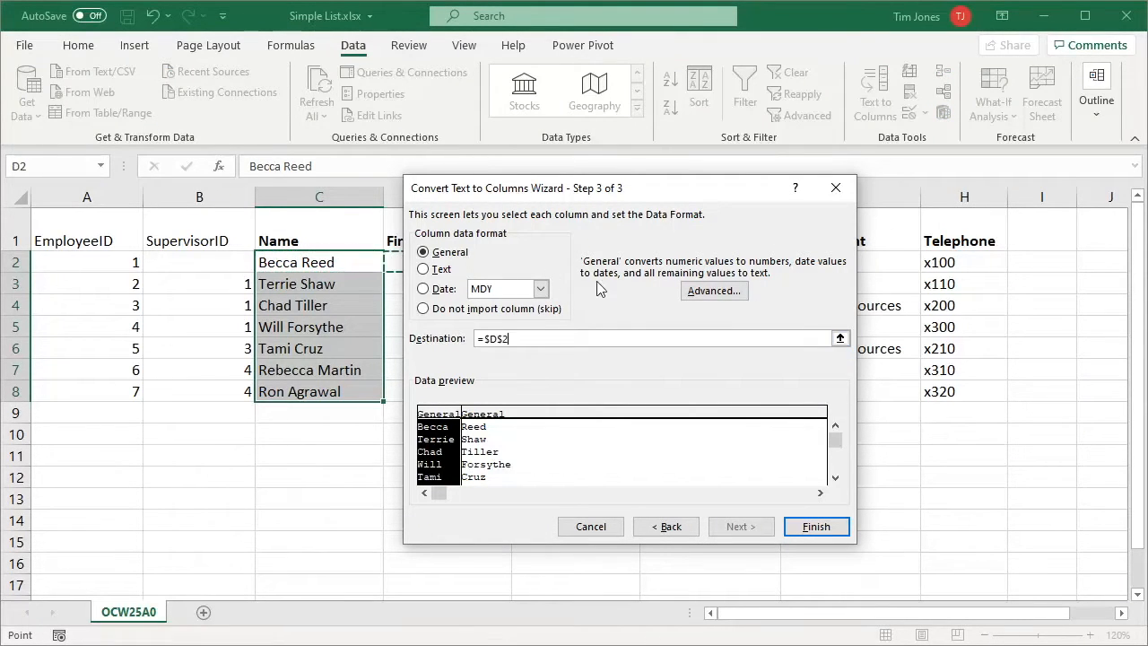
{"action": "left_click", "coordinate": [814, 527]}
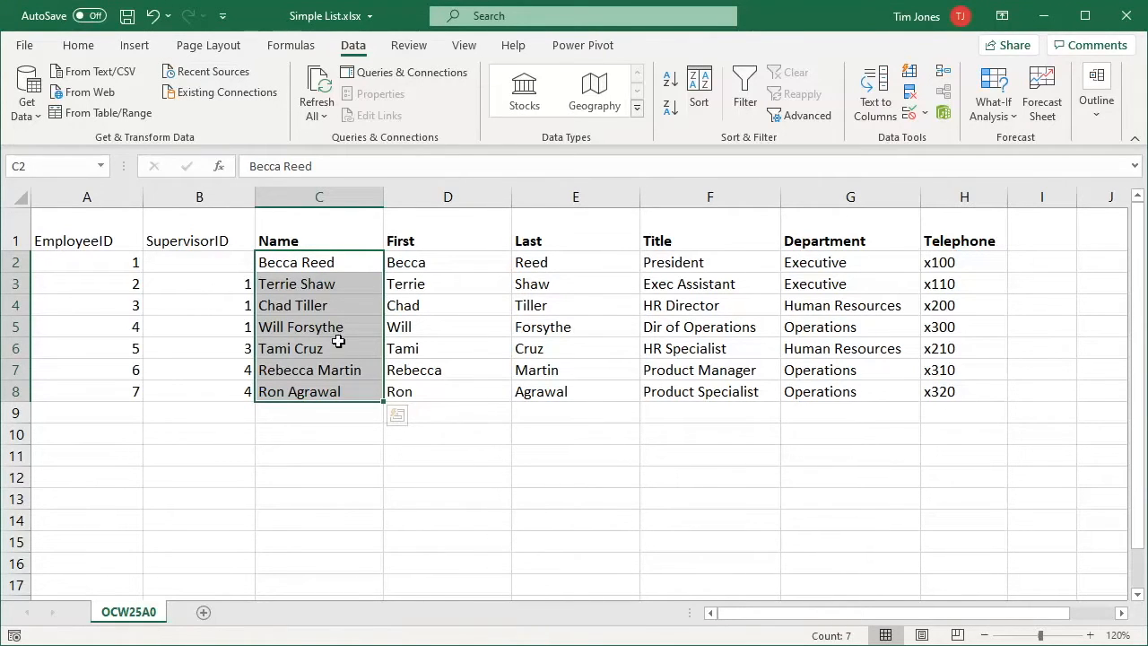
Move the Name column C1:C8 to column E, after Last, and select E2:E8
{"action": "left_click_drag", "start_coordinate": [315, 228], "coordinate": [316, 390]}
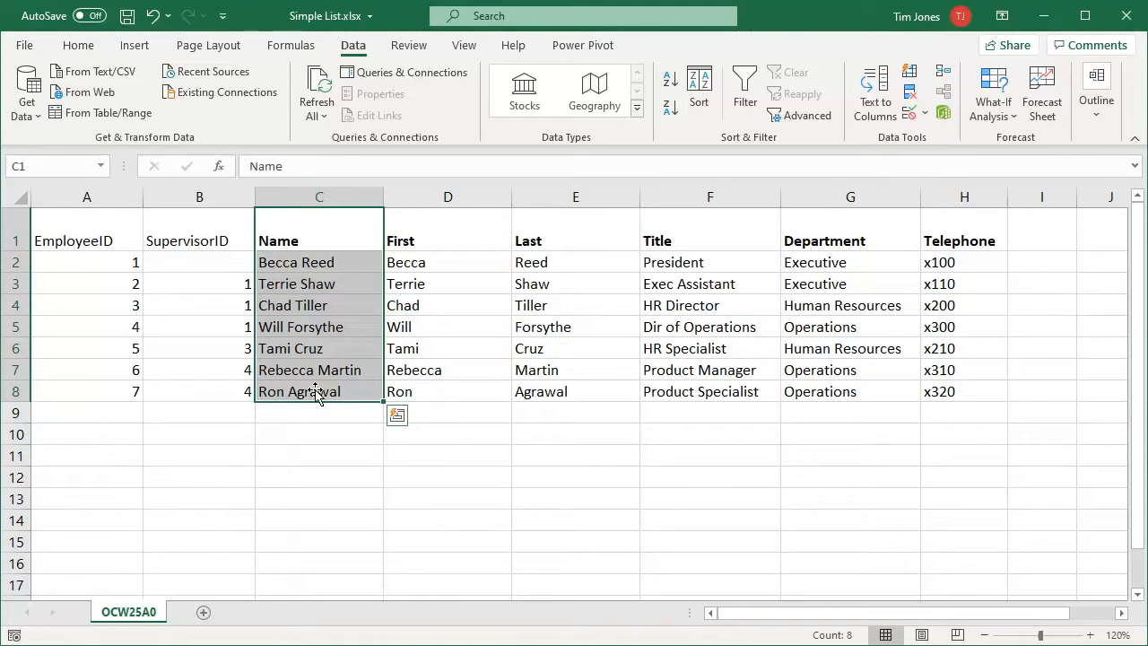
{"action": "left_click_drag", "start_coordinate": [384, 314], "coordinate": [644, 302]}
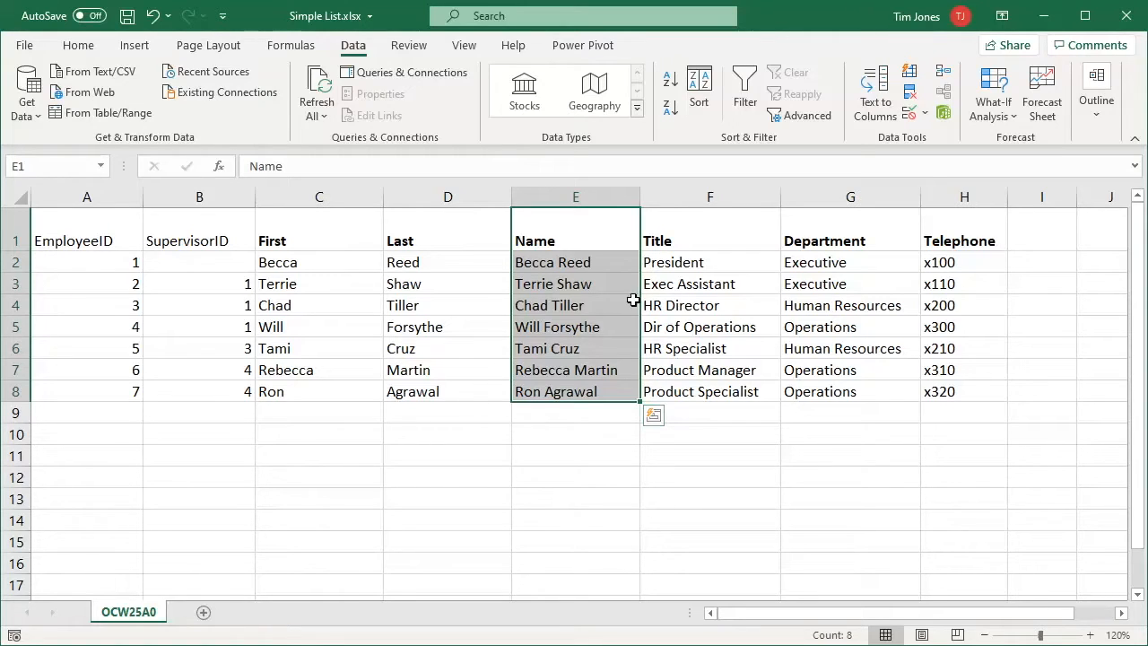
{"action": "left_click_drag", "start_coordinate": [558, 262], "coordinate": [572, 394]}
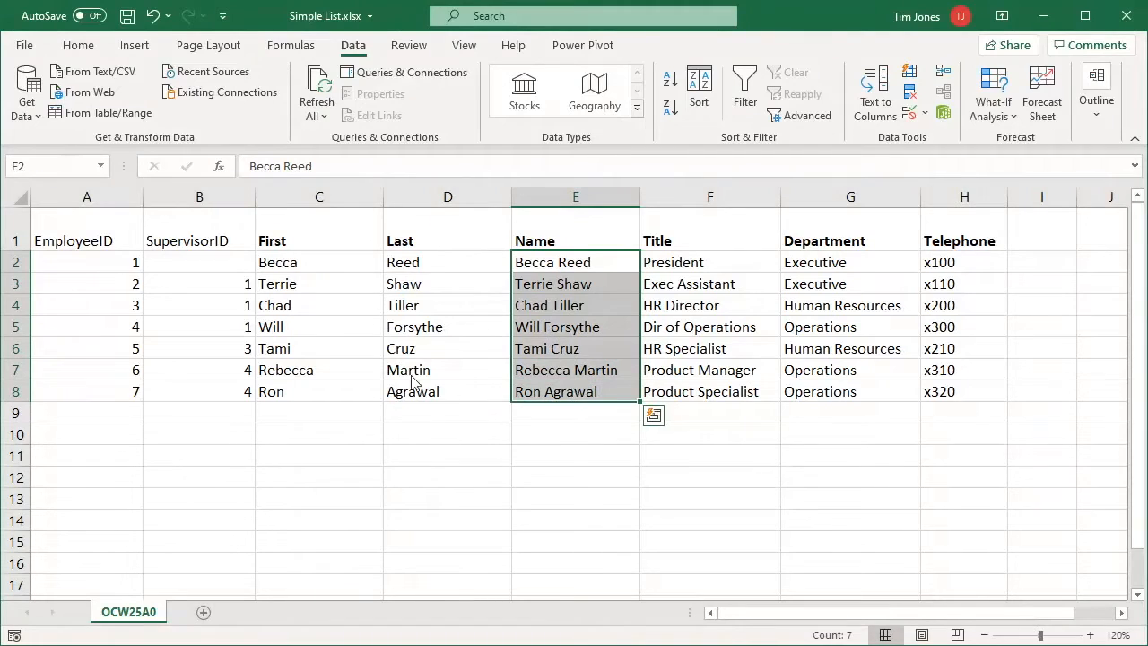
Clear all content and formatting from E2:E8 with Home > Clear All
{"action": "left_click", "coordinate": [78, 44]}
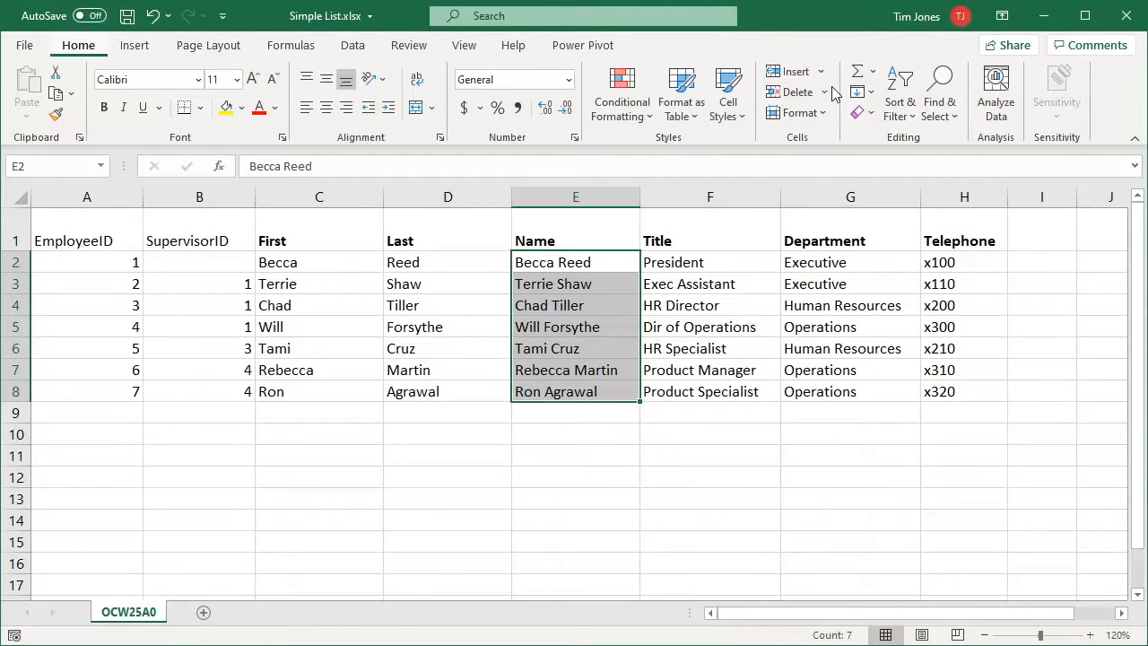
{"action": "left_click", "coordinate": [863, 112]}
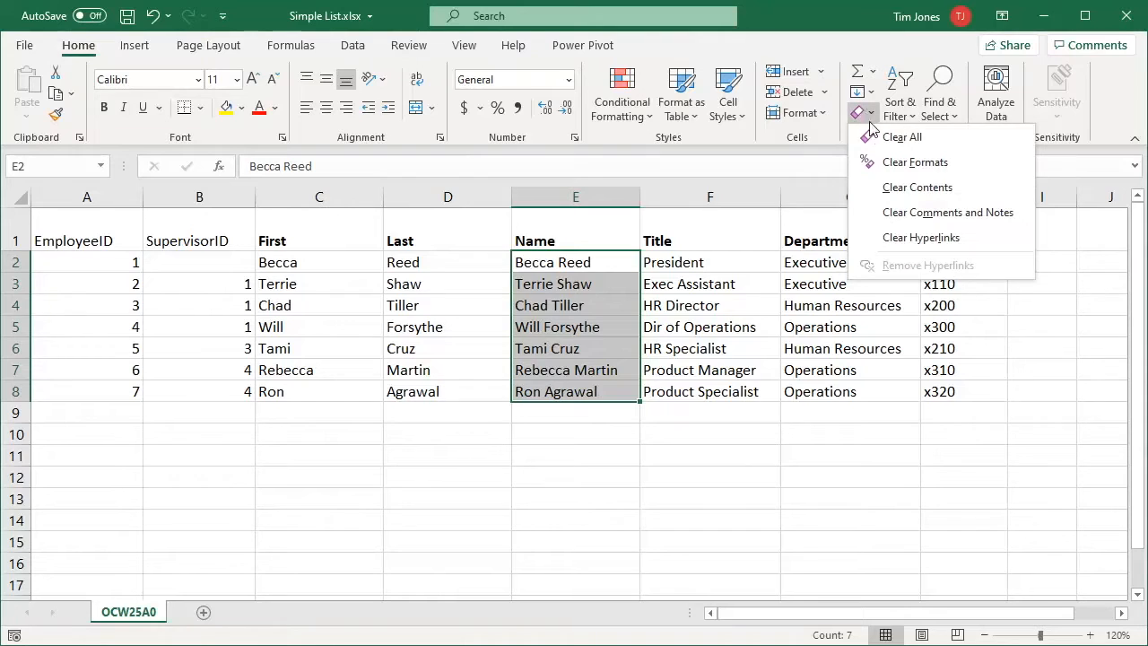
{"action": "left_click", "coordinate": [867, 138]}
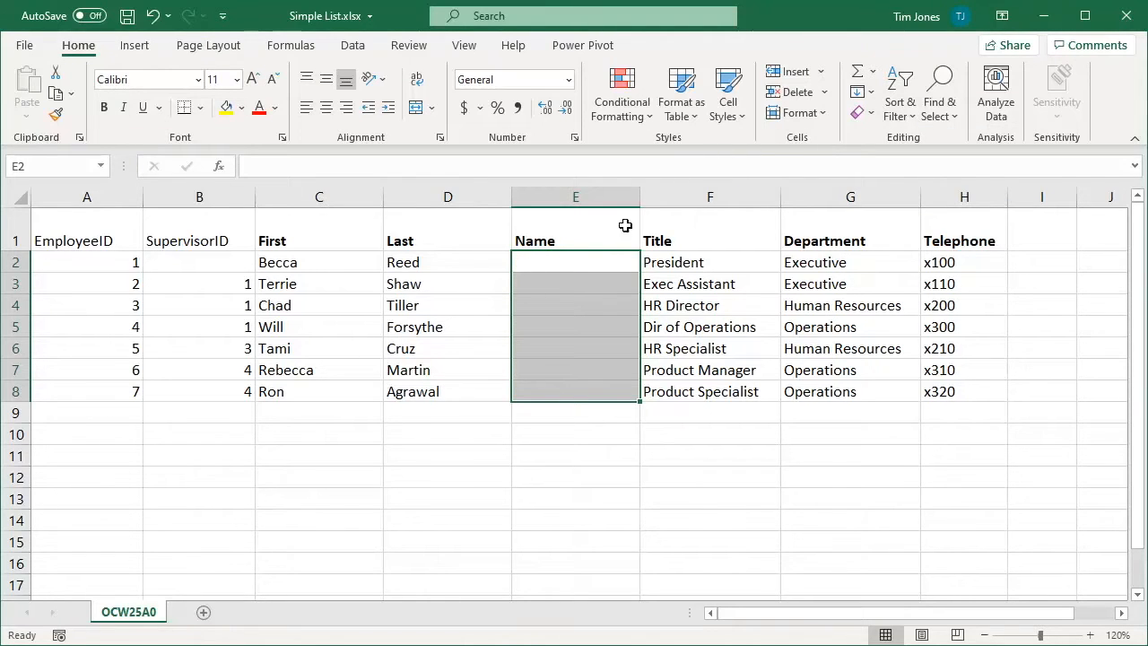
{"action": "left_click", "coordinate": [621, 262]}
{"action": "type", "text": "=D"}
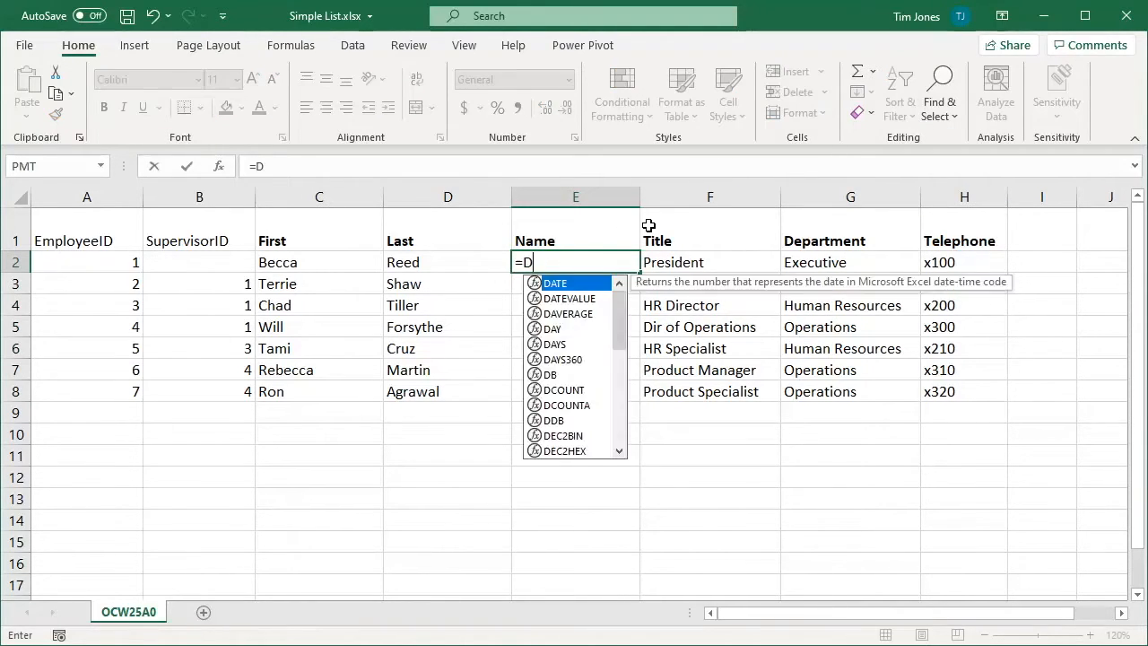
{"action": "type", "text": "2 & \", \""}
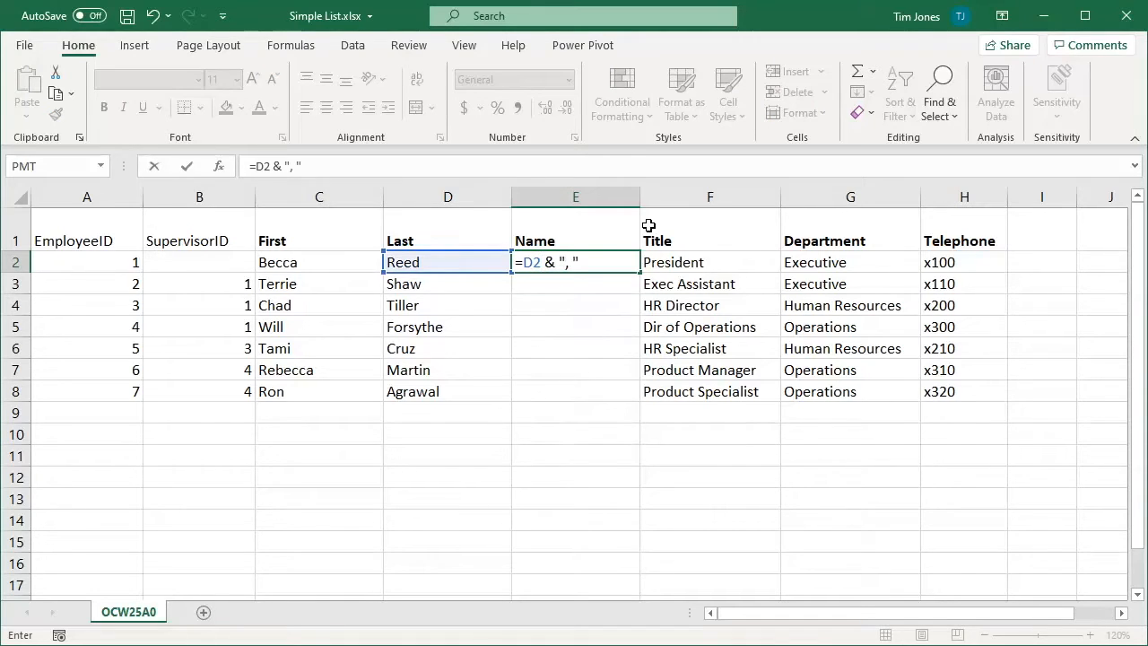
{"action": "type", "text": " & C2"}
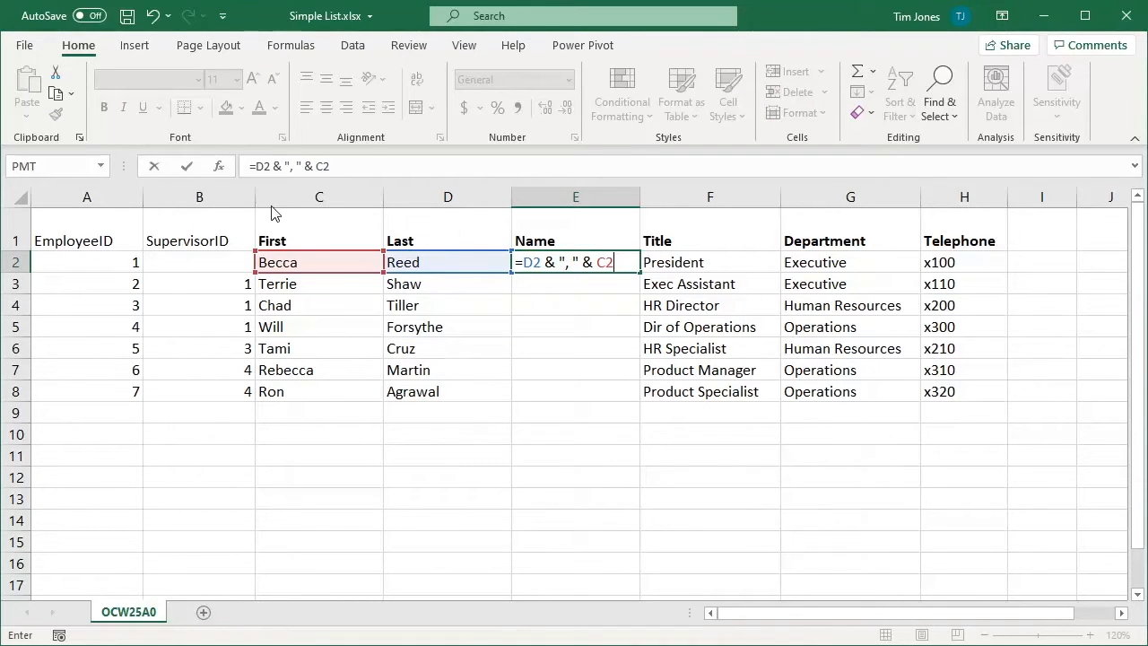
{"action": "left_click", "coordinate": [187, 166]}
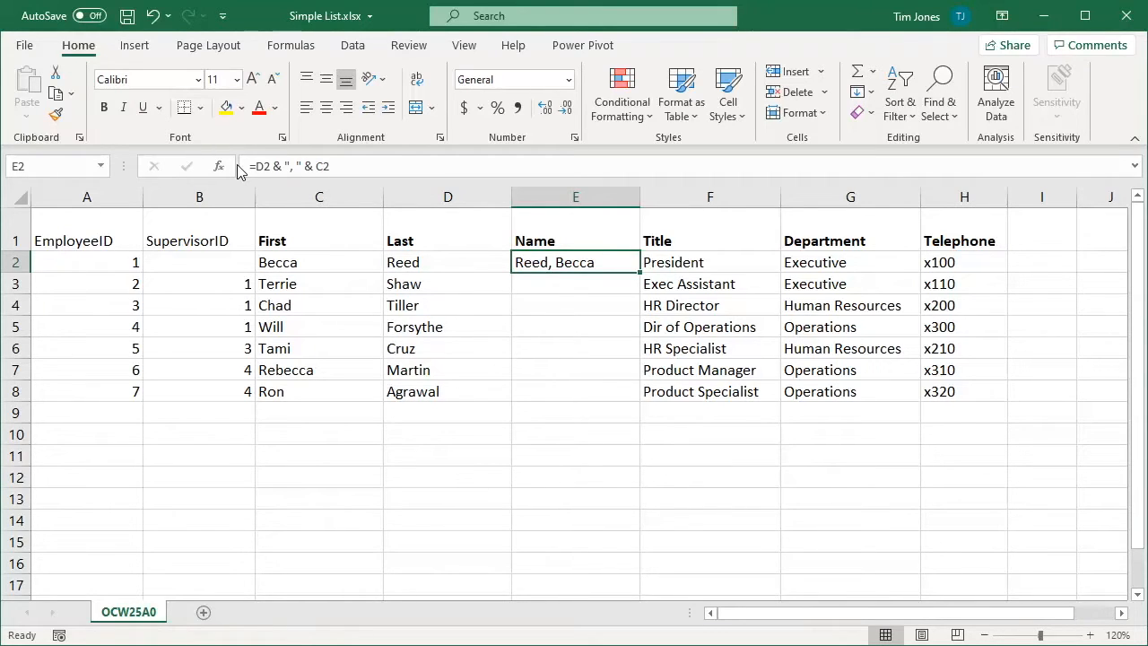
{"action": "type", "text": "=LEFT( "}
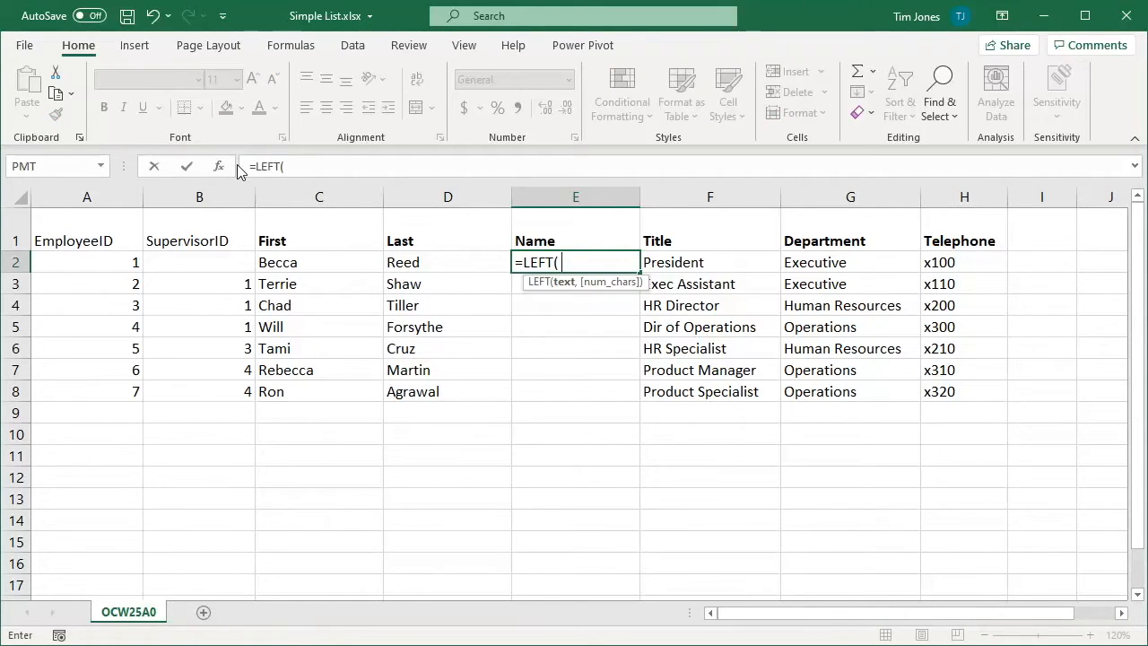
{"action": "type", "text": "C2 ) &"}
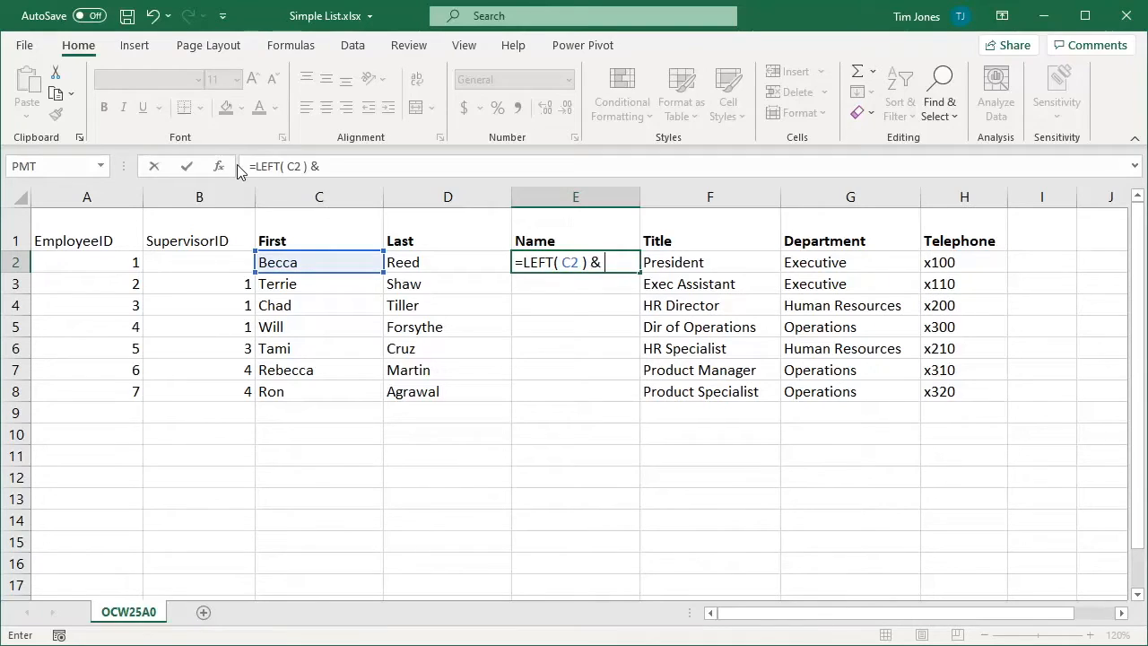
{"action": "type", "text": " \". \" & D2"}
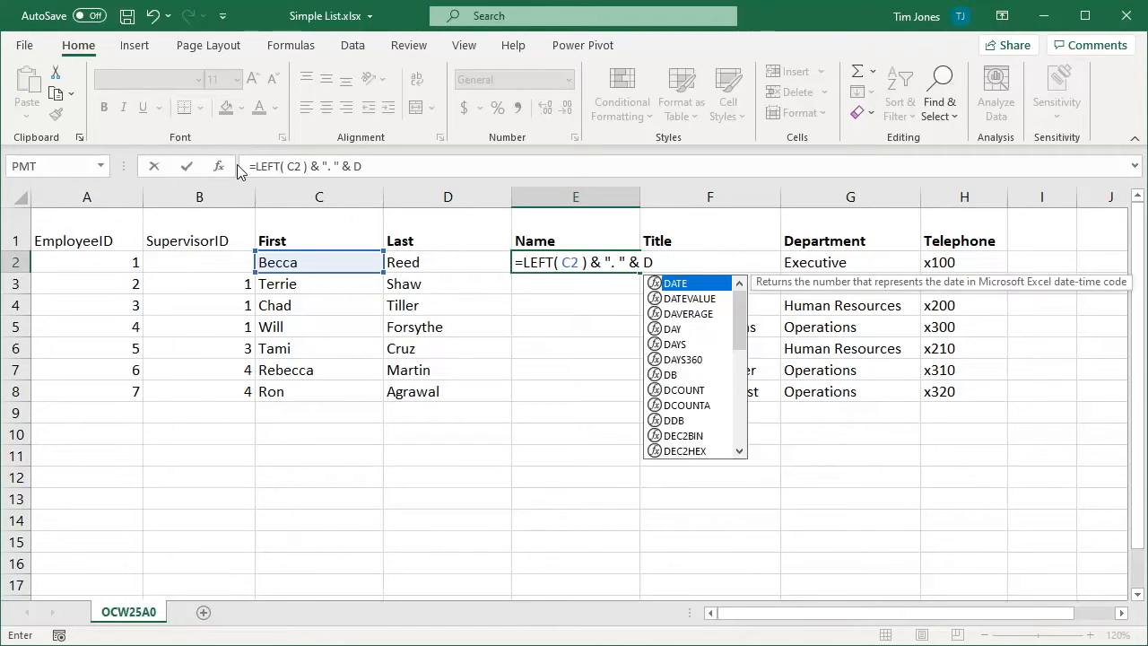
{"action": "left_click", "coordinate": [185, 166]}
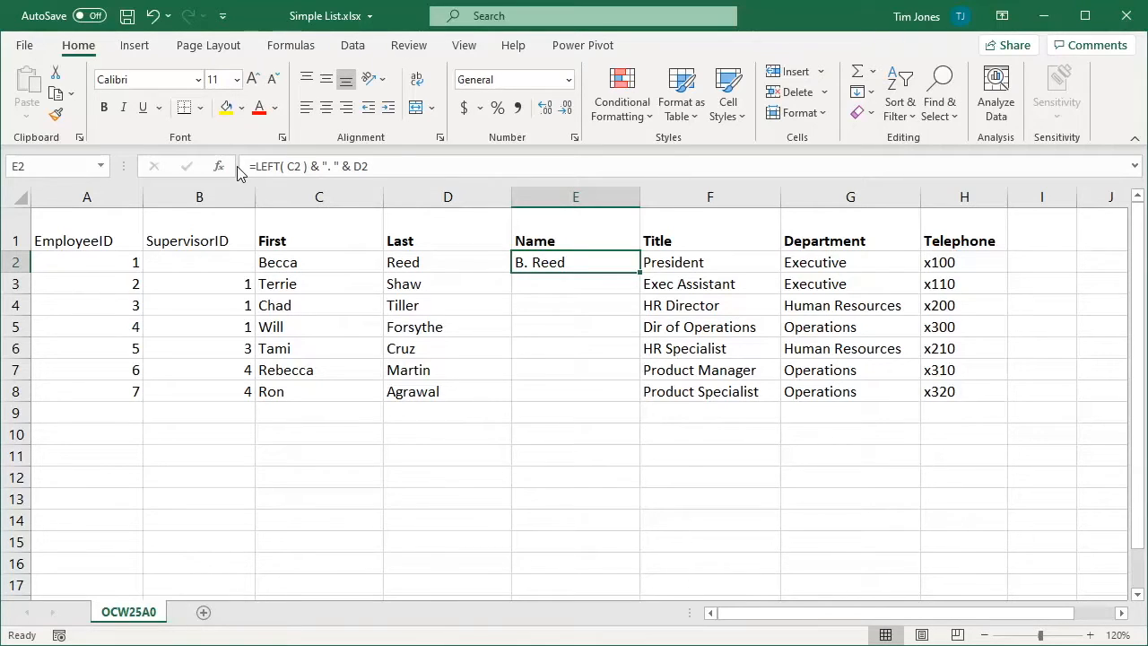
{"action": "type", "text": "=C2"}
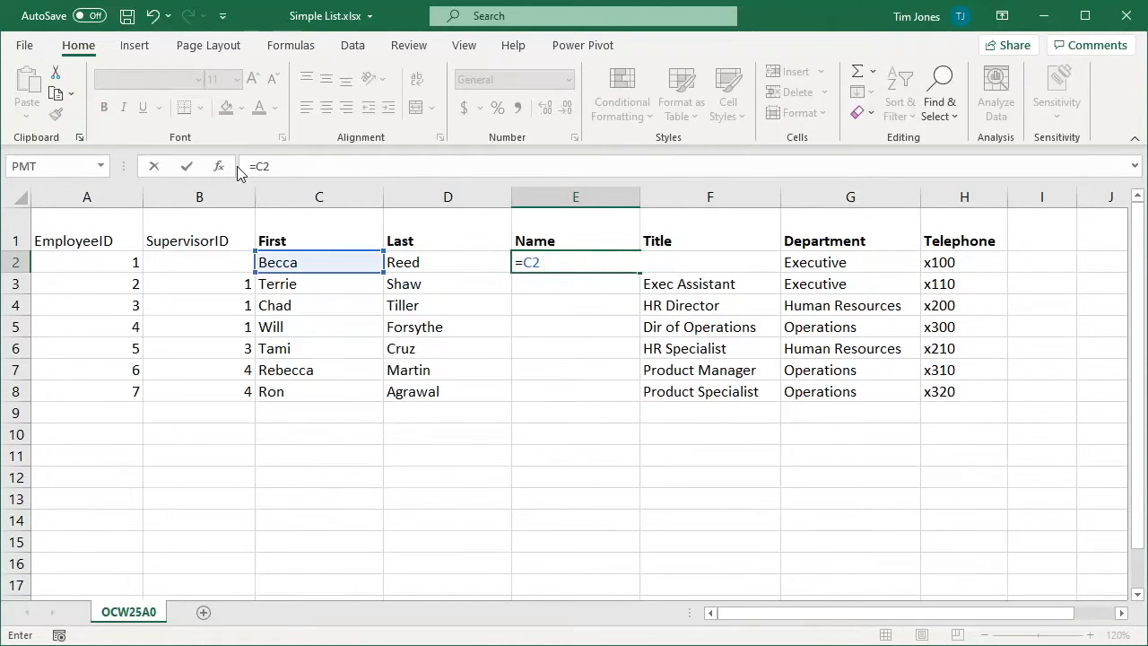
{"action": "type", "text": " & \" \" & LEF"}
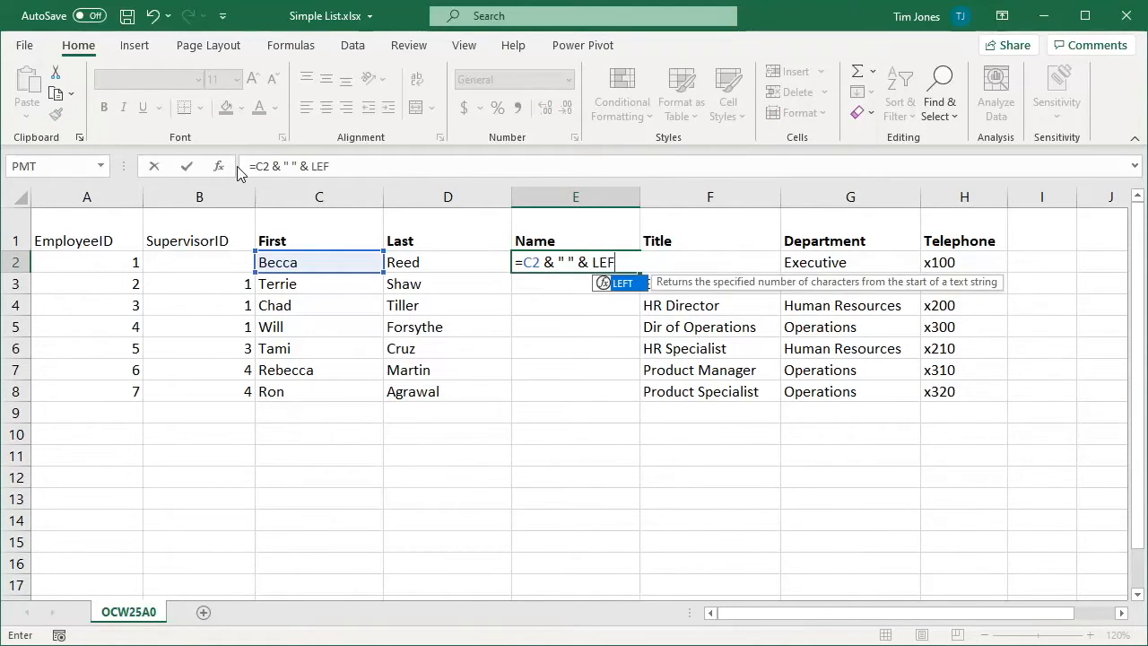
{"action": "type", "text": "T( D2 ) & \"."}
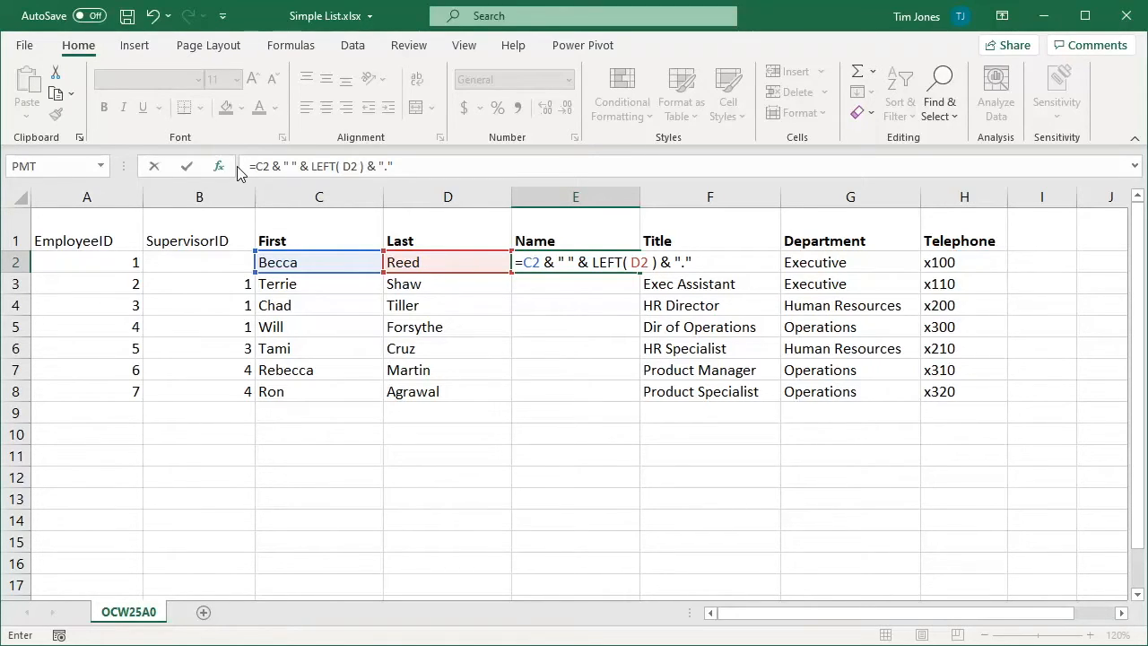
{"action": "left_click", "coordinate": [187, 166]}
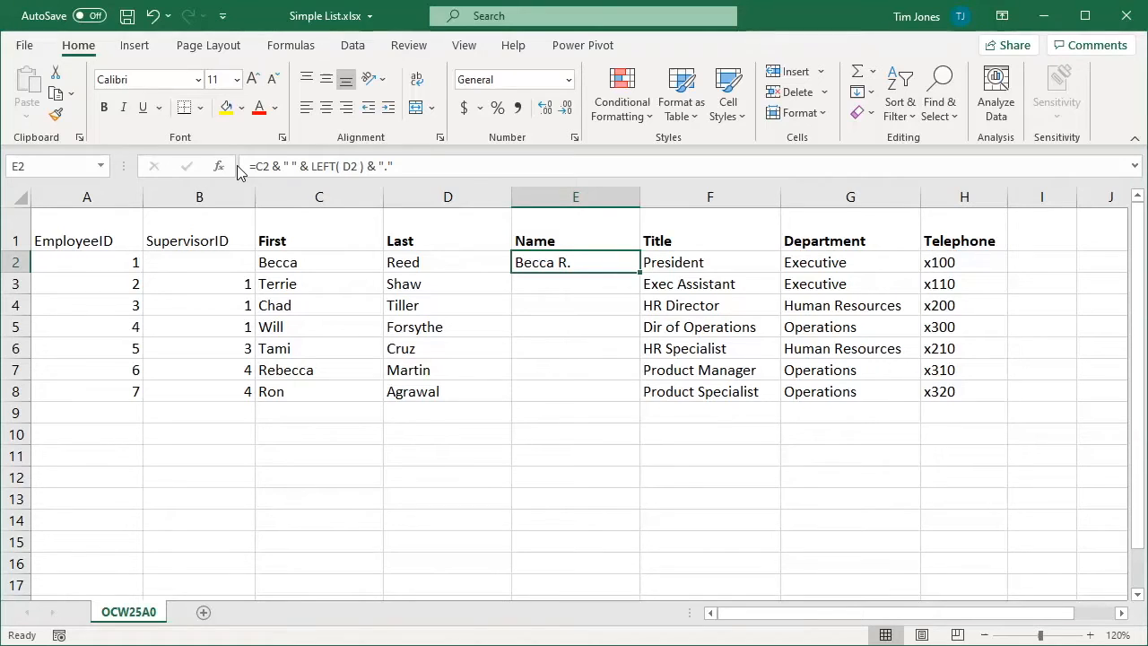
{"action": "type", "text": "=C2"}
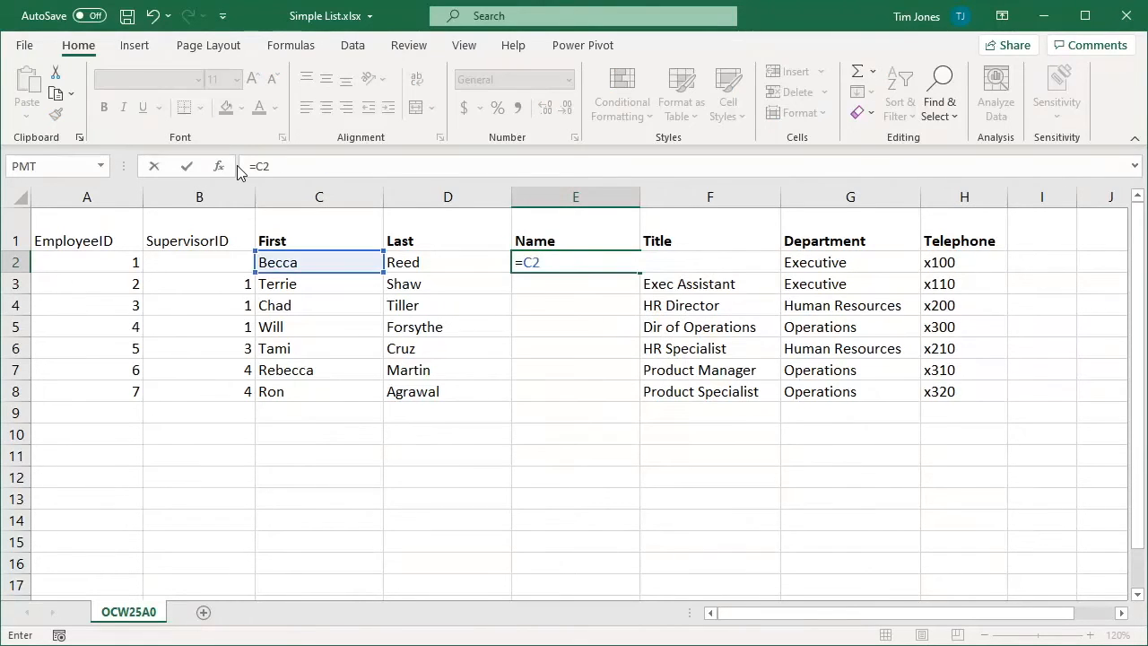
{"action": "type", "text": " & \" \" & D2"}
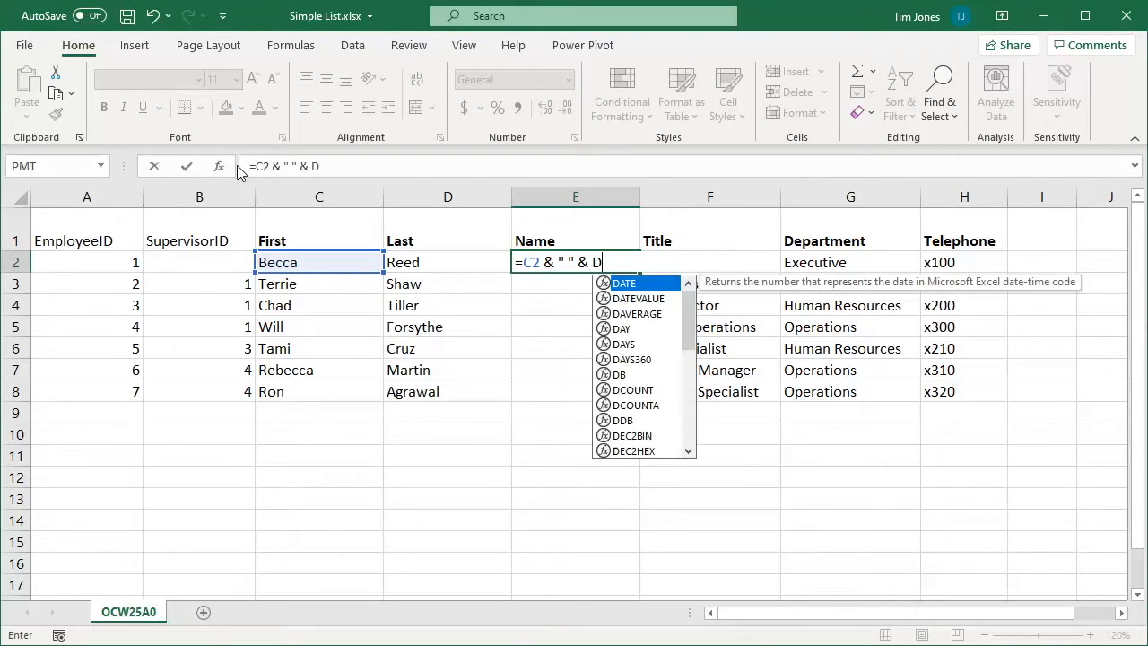
Commit =C2 & " " & D2 in E2 and fill it down to E8
{"action": "left_click", "coordinate": [187, 168]}
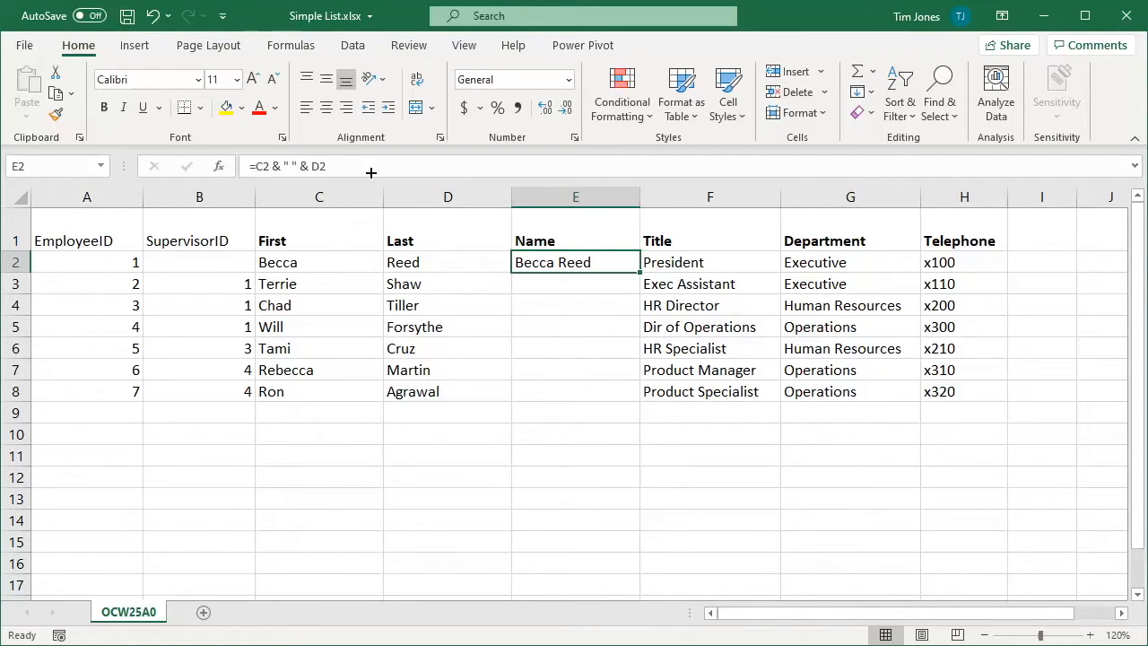
{"action": "double_click", "coordinate": [640, 271]}
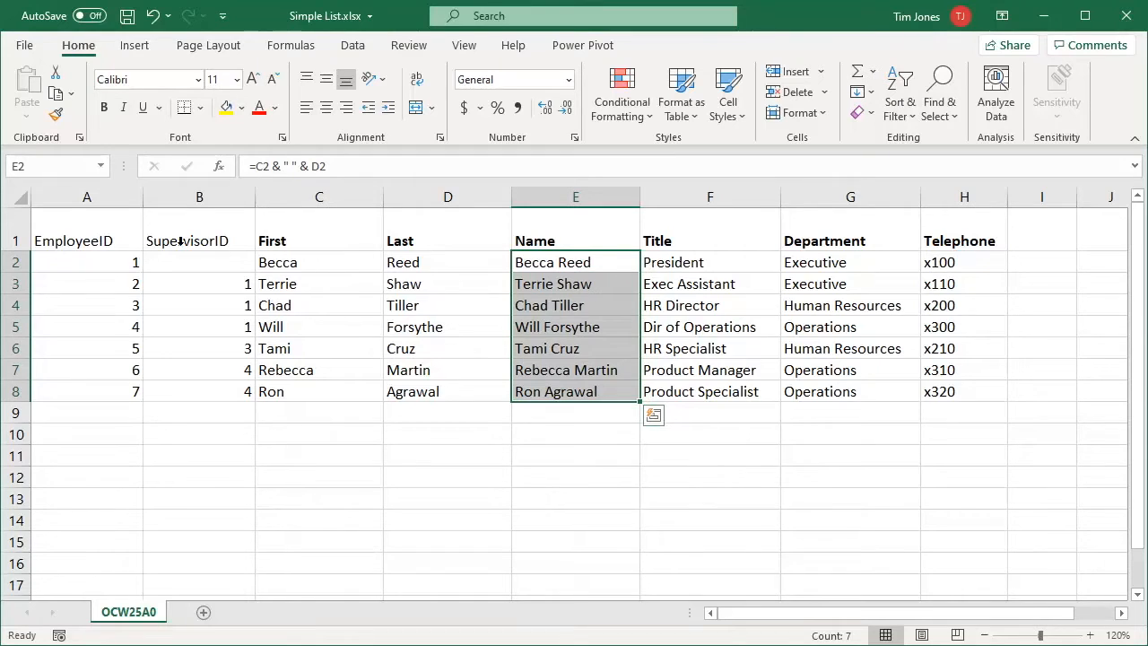
AutoFit columns A through E to their contents, then click cell I1
{"action": "left_click_drag", "start_coordinate": [94, 197], "coordinate": [538, 196]}
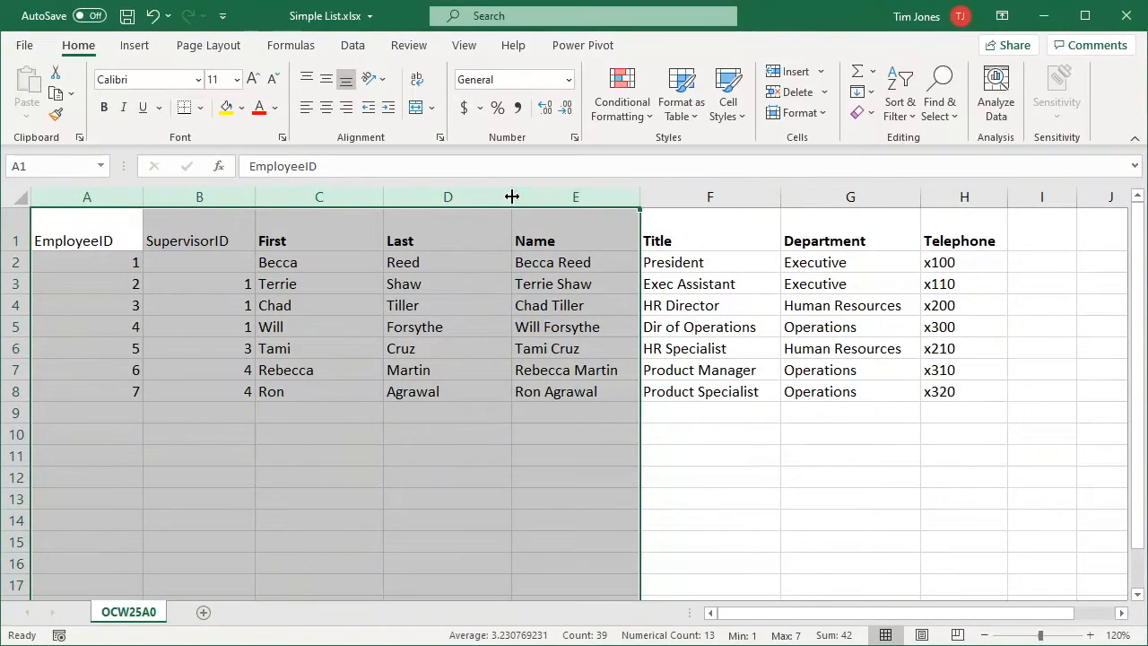
{"action": "double_click", "coordinate": [512, 196]}
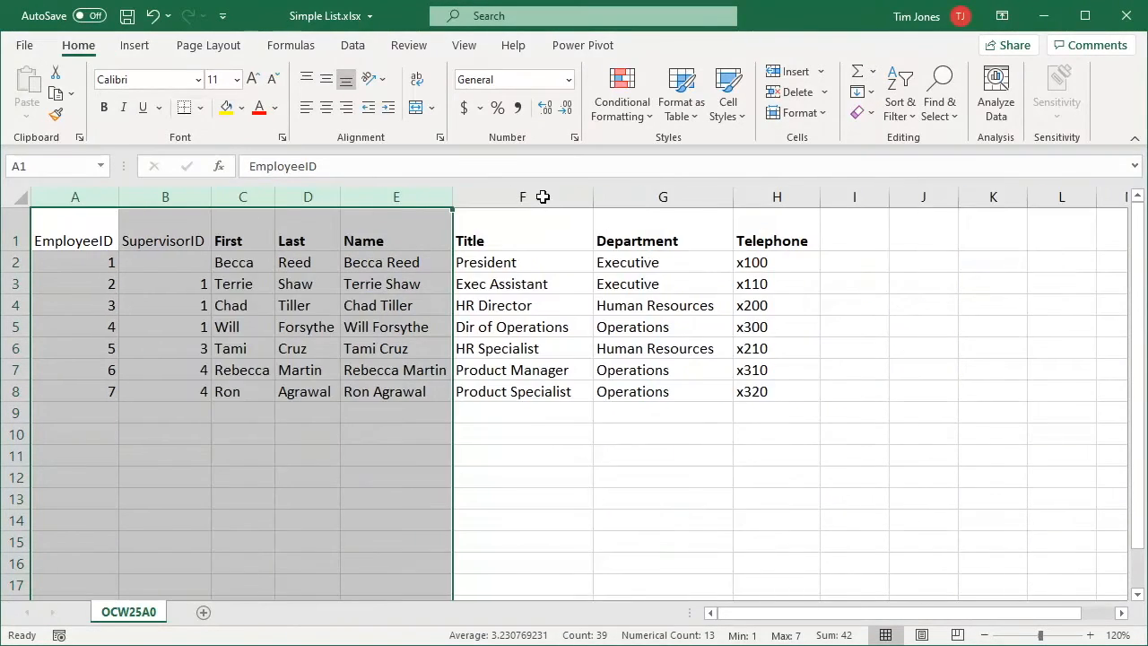
{"action": "left_click", "coordinate": [844, 236]}
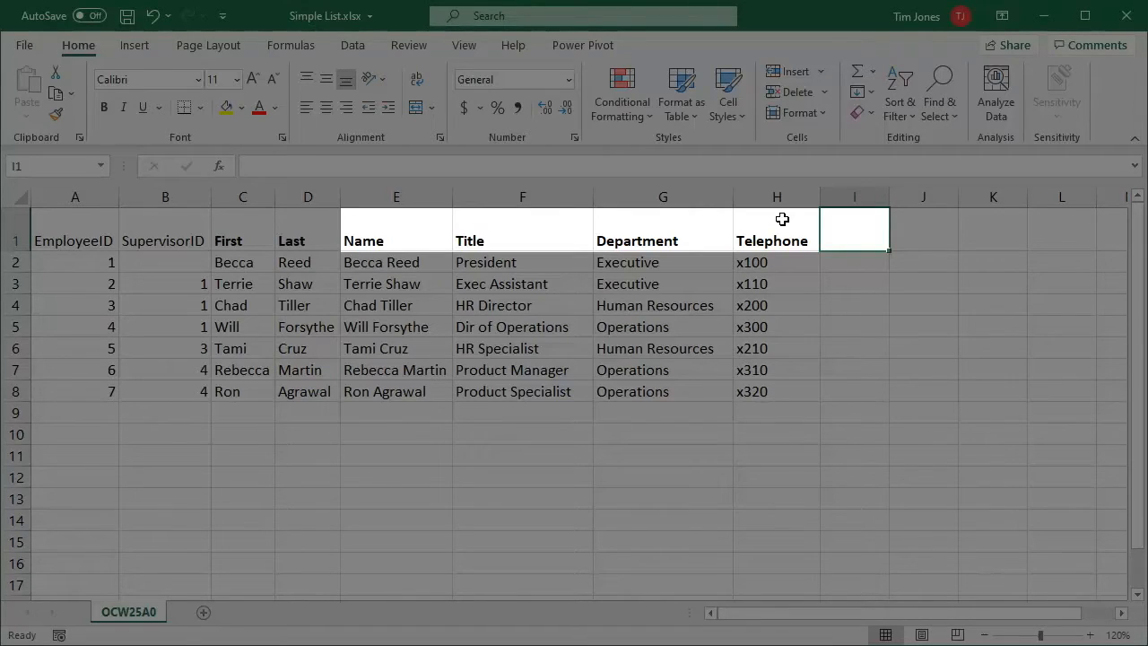
Add E-Mail, HireDate and Salary headings in I1:K1 and paste hire dates and salaries
{"action": "type", "text": "E-Mail"}
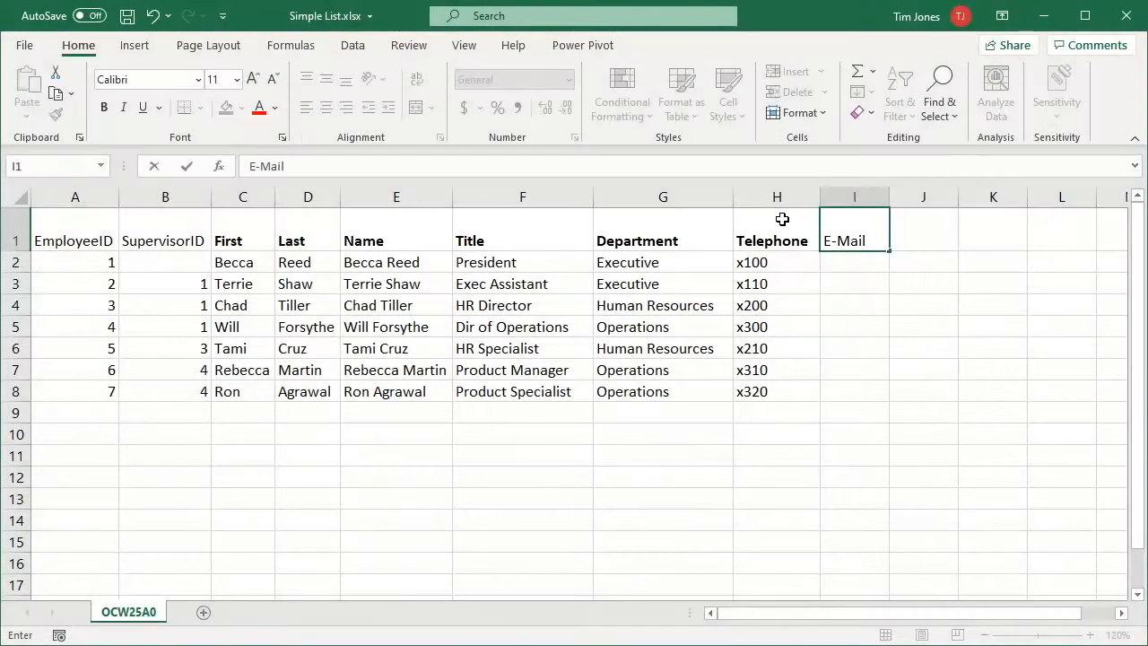
{"action": "key", "text": "Tab"}
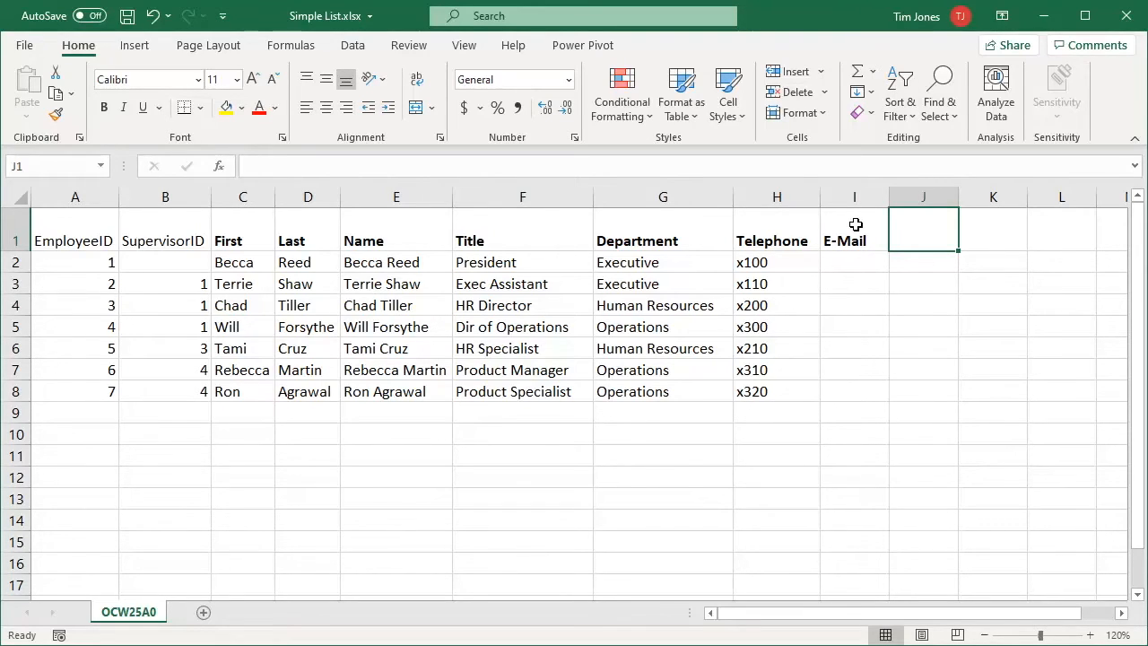
{"action": "type", "text": "HireDate"}
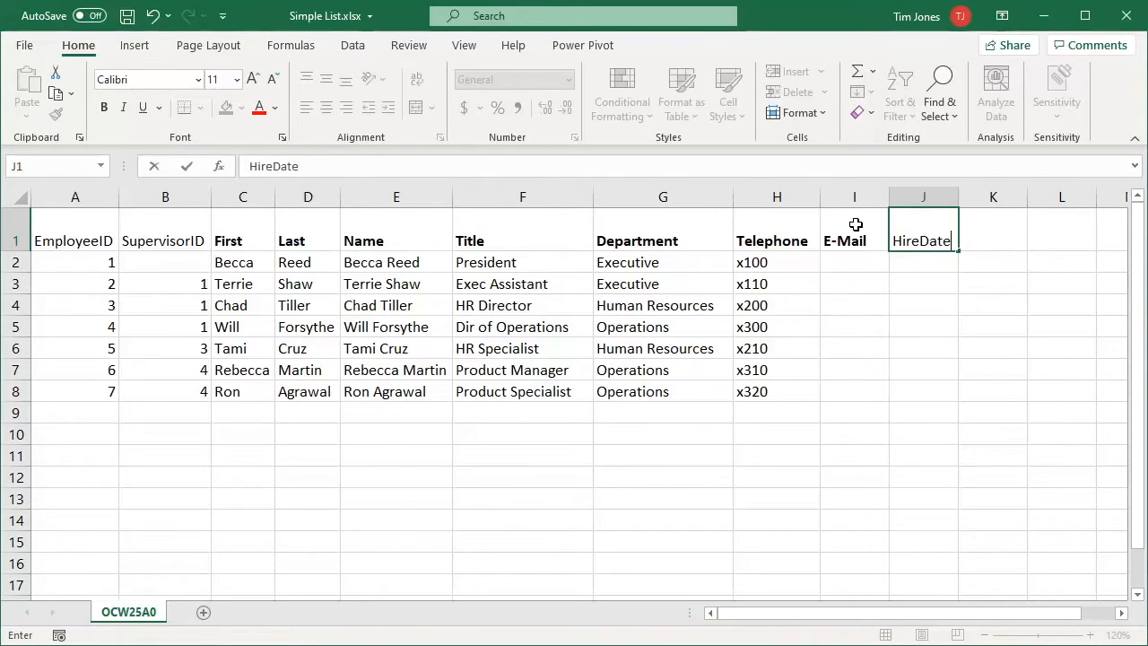
{"action": "key", "text": "Tab"}
{"action": "type", "text": "Salary"}
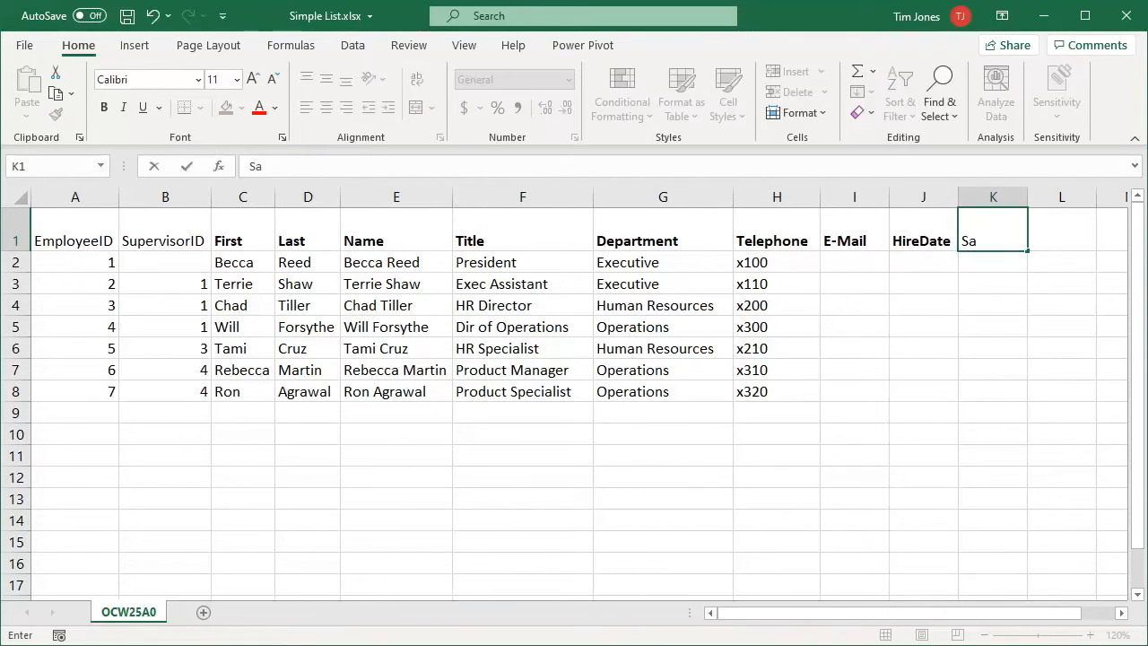
{"action": "key", "text": "Return"}
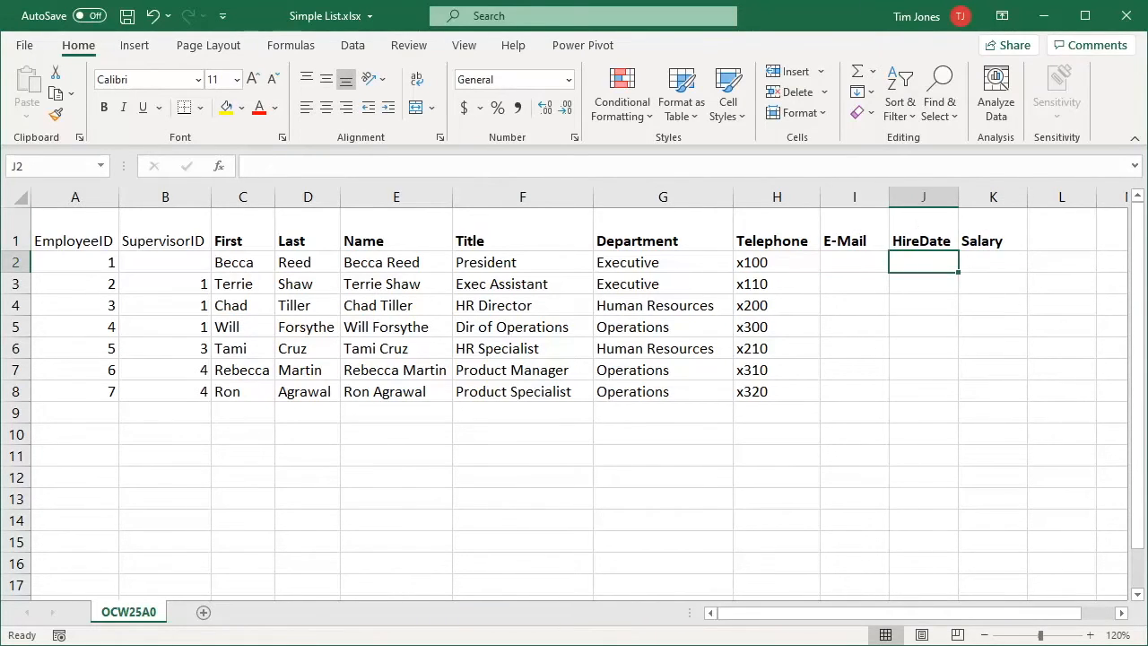
{"action": "key", "text": "ctrl+v"}
Auto-fit columns J and K and bold the EmployeeID and SupervisorID headers
{"action": "left_click_drag", "start_coordinate": [925, 196], "coordinate": [986, 197]}
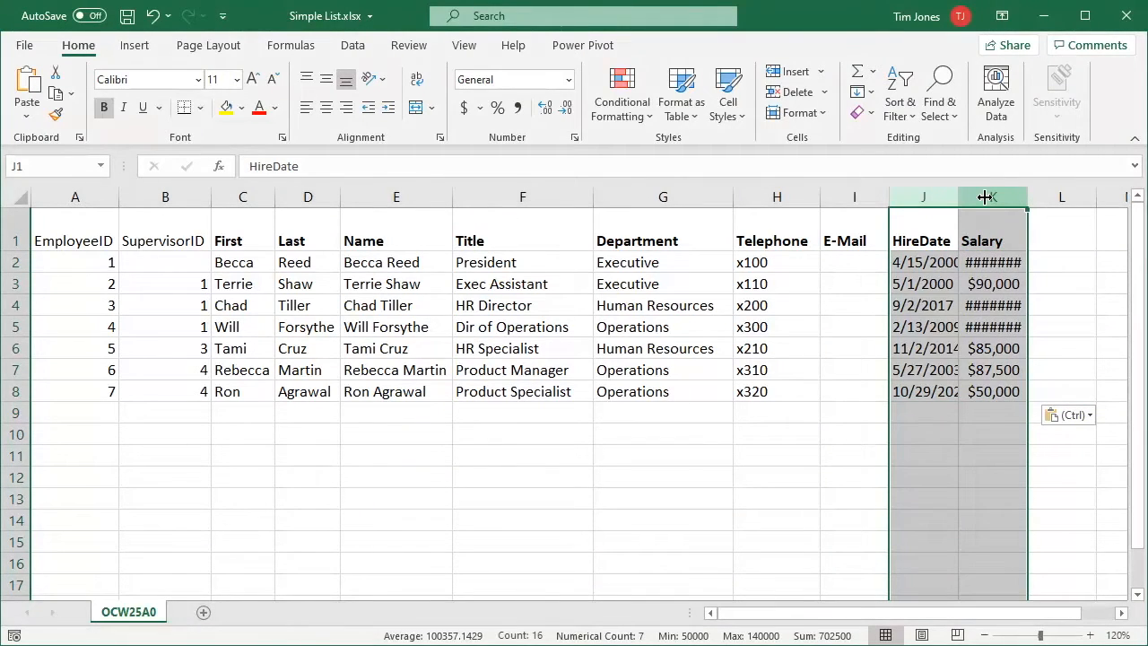
{"action": "double_click", "coordinate": [957, 197]}
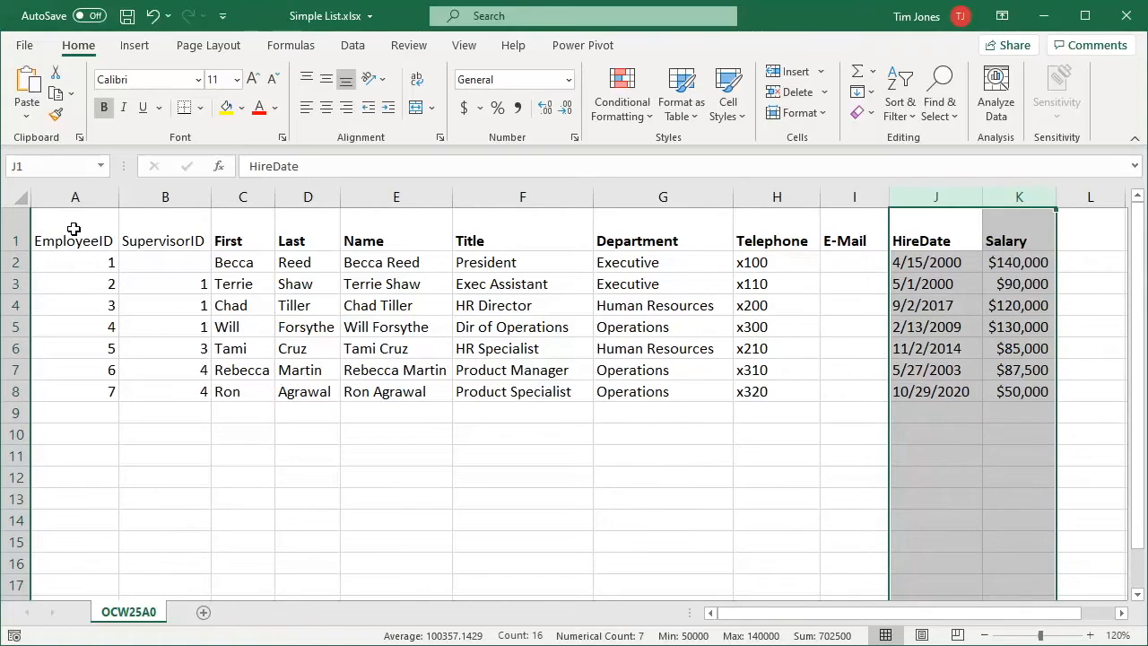
{"action": "left_click_drag", "start_coordinate": [74, 229], "coordinate": [121, 208]}
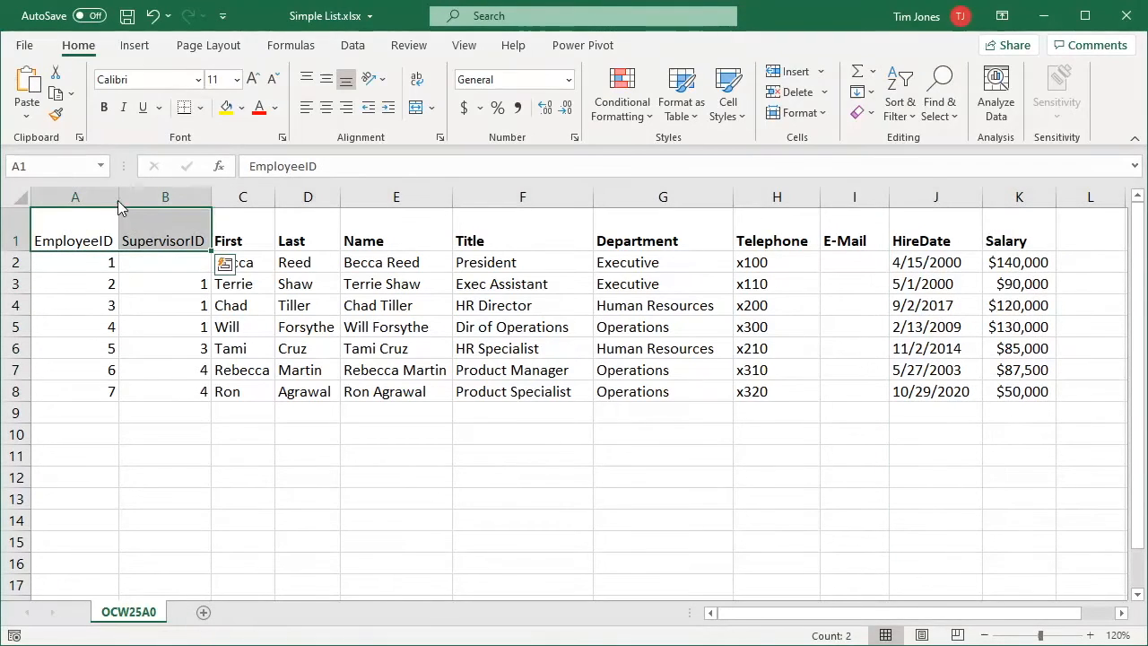
{"action": "left_click", "coordinate": [104, 106]}
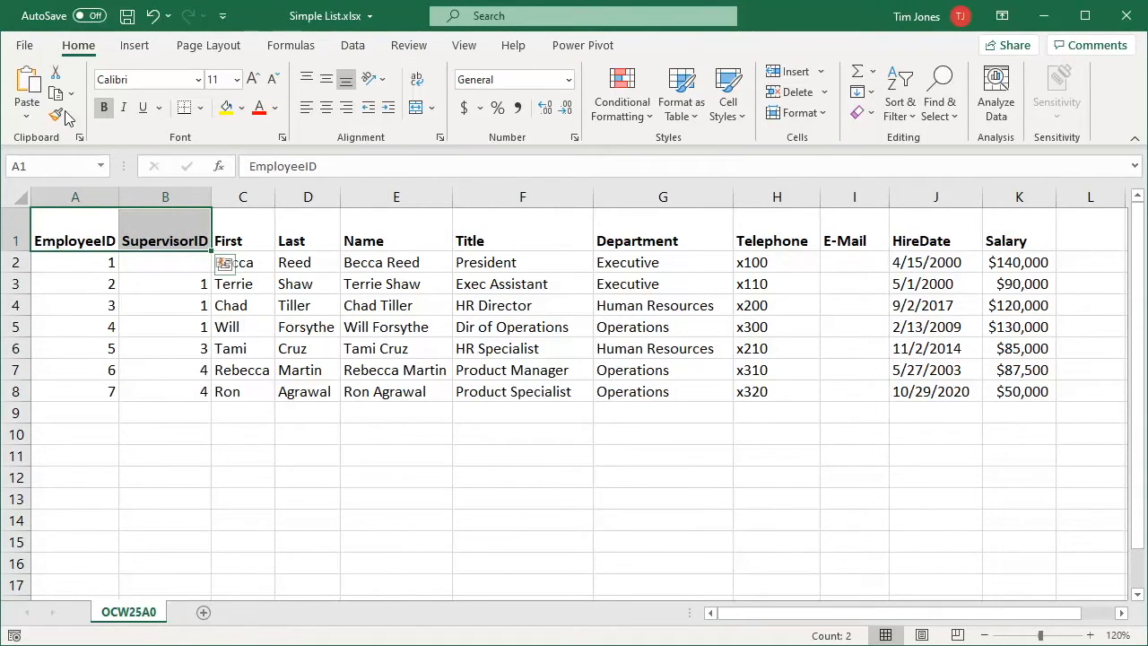
Save the workbook as Better List in the Org Chart Training folder, then close Excel
{"action": "left_click", "coordinate": [25, 47]}
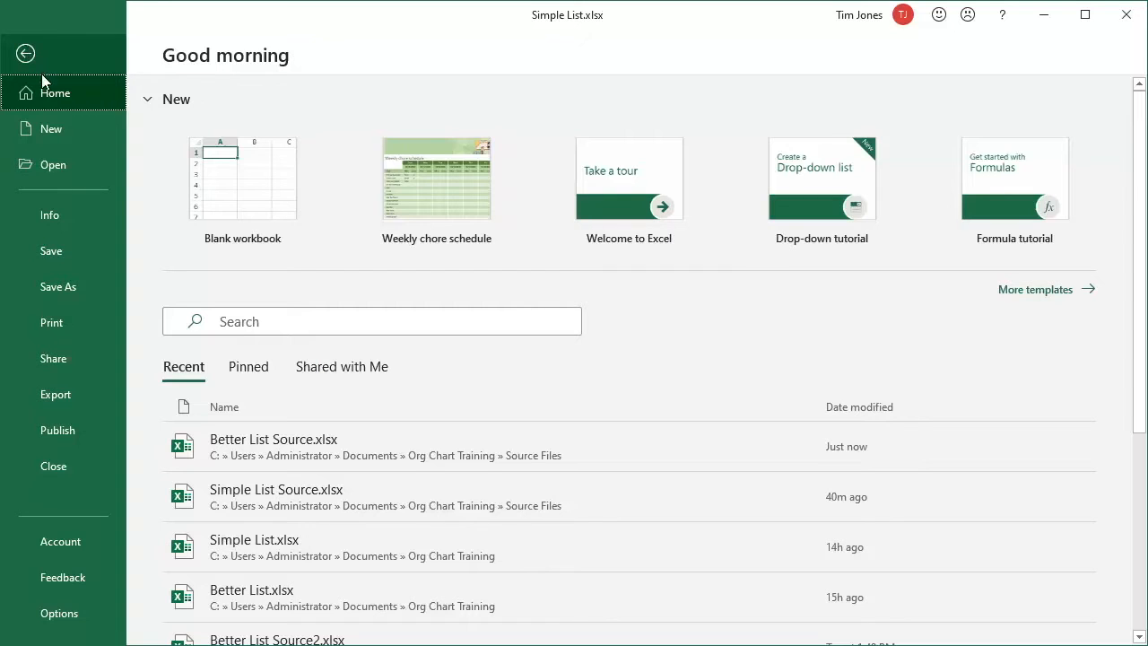
{"action": "left_click", "coordinate": [54, 286]}
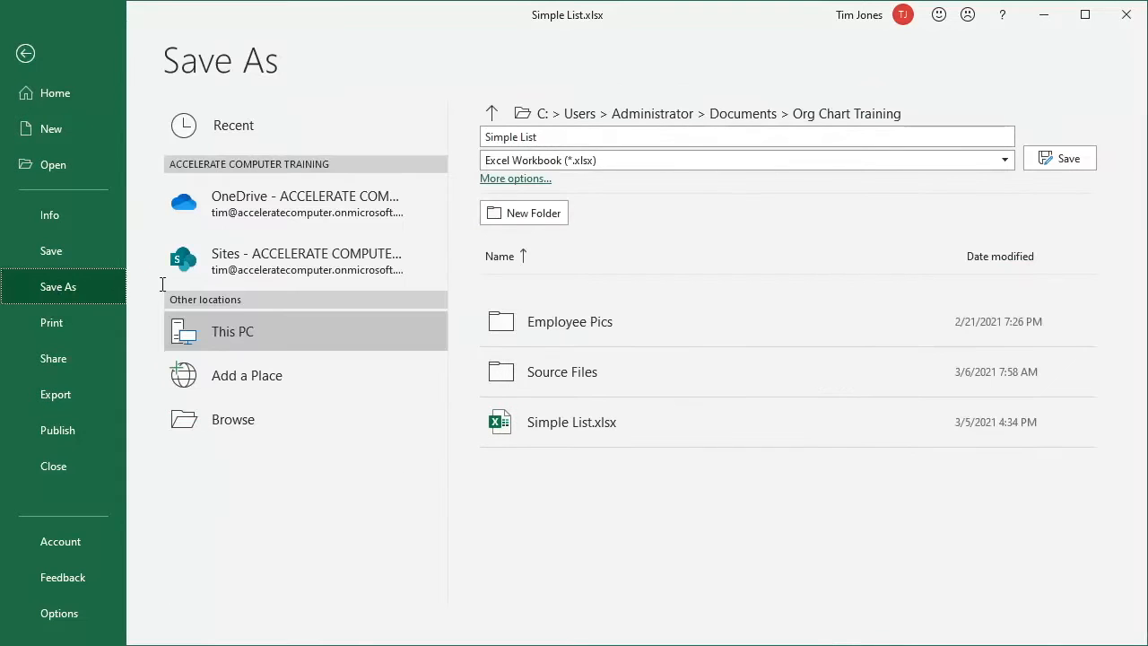
{"action": "left_click", "coordinate": [508, 137]}
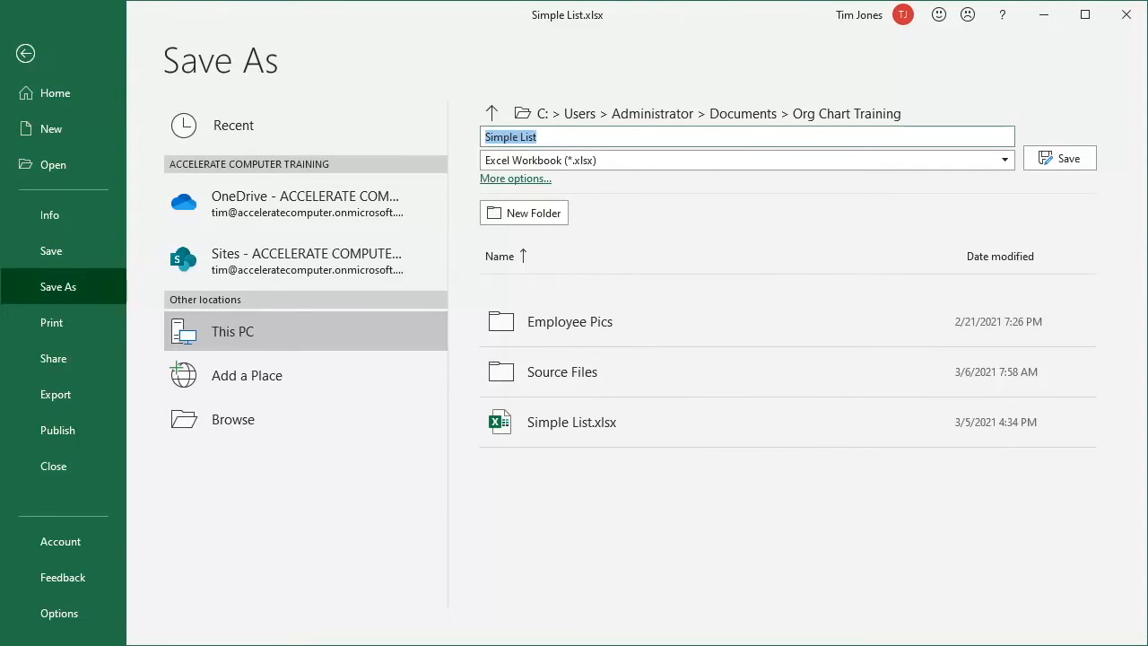
{"action": "type", "text": "Better Lis"}
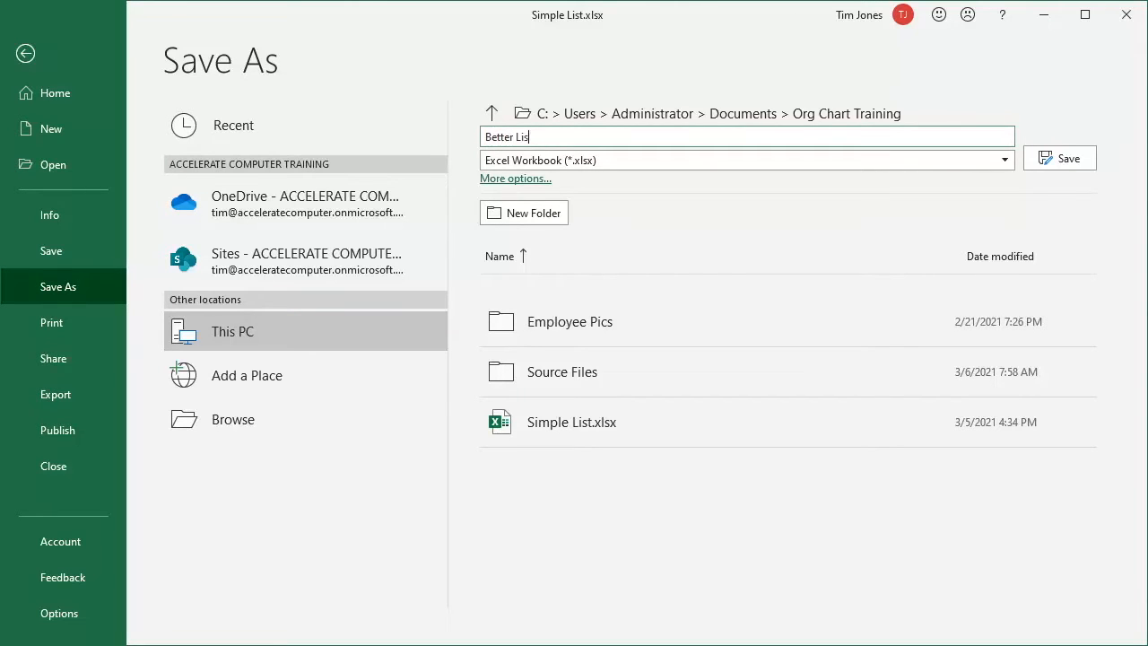
{"action": "type", "text": "t"}
{"action": "left_click", "coordinate": [1065, 159]}
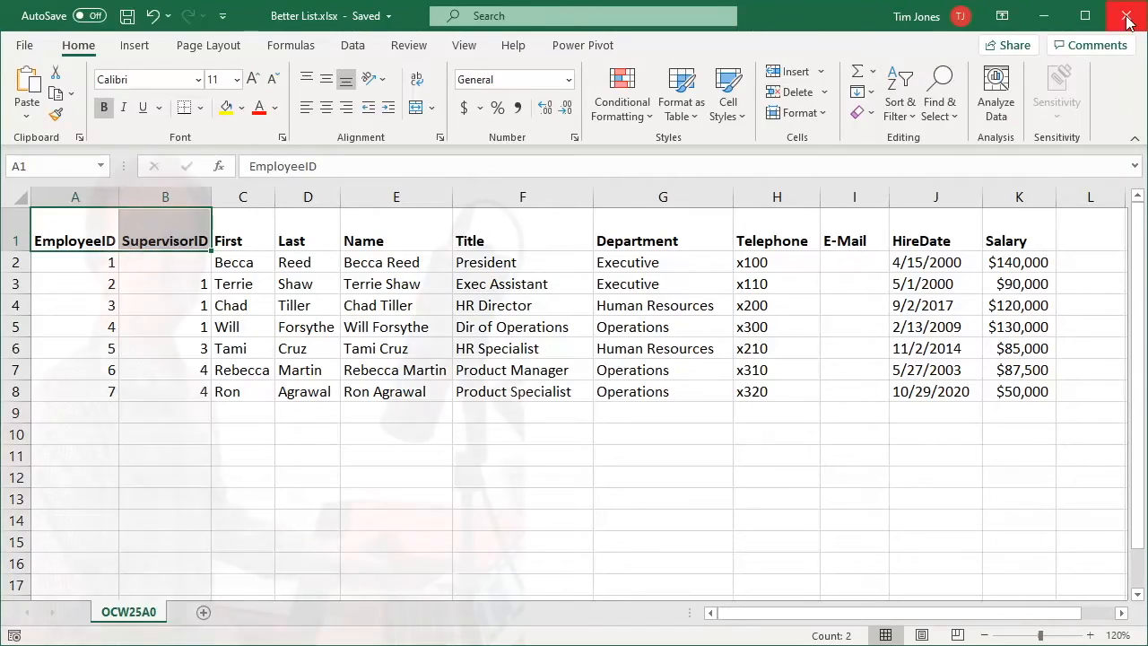
{"action": "left_click", "coordinate": [1126, 17]}
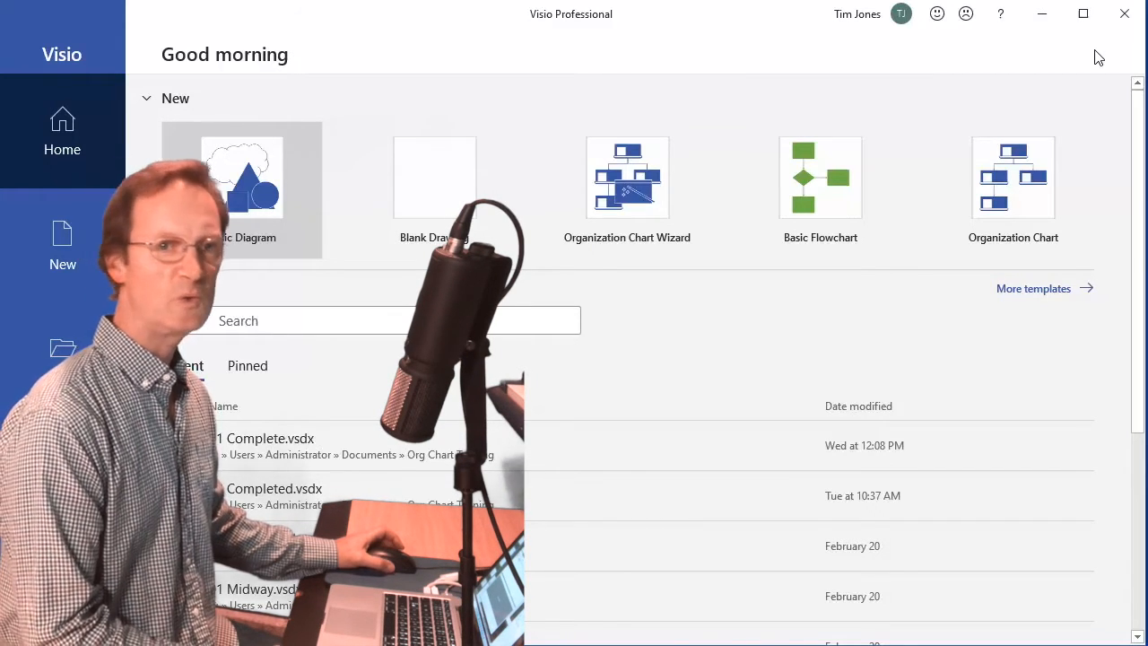
Create a new Organization Chart Wizard drawing that uses data already stored in a file
{"action": "left_click", "coordinate": [628, 186]}
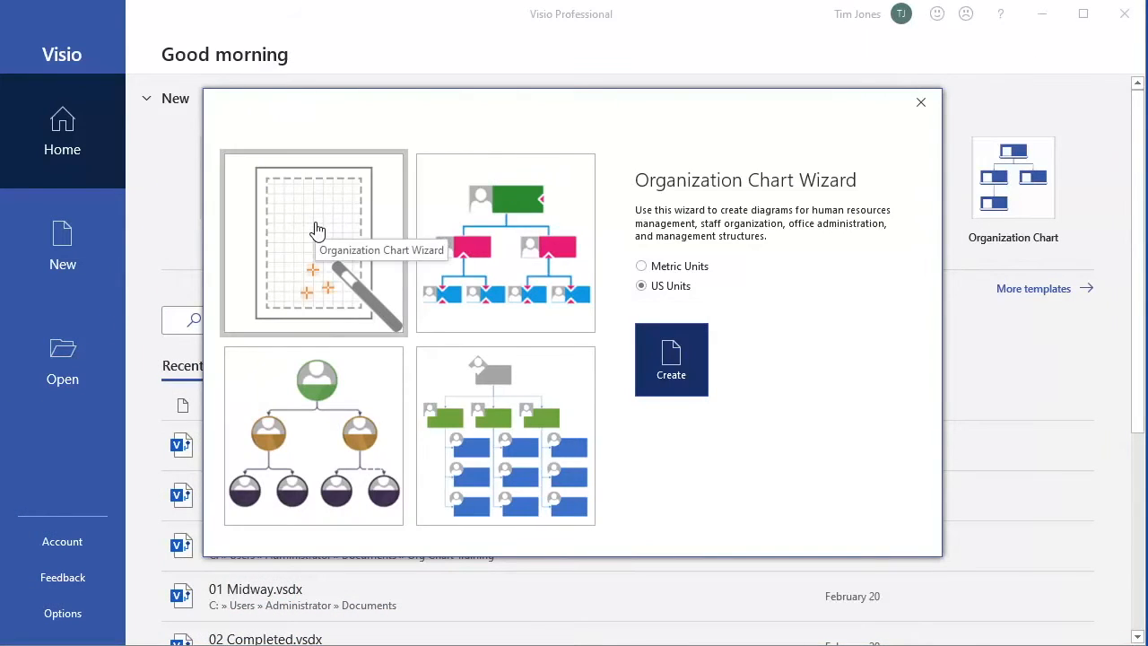
{"action": "left_click", "coordinate": [672, 359]}
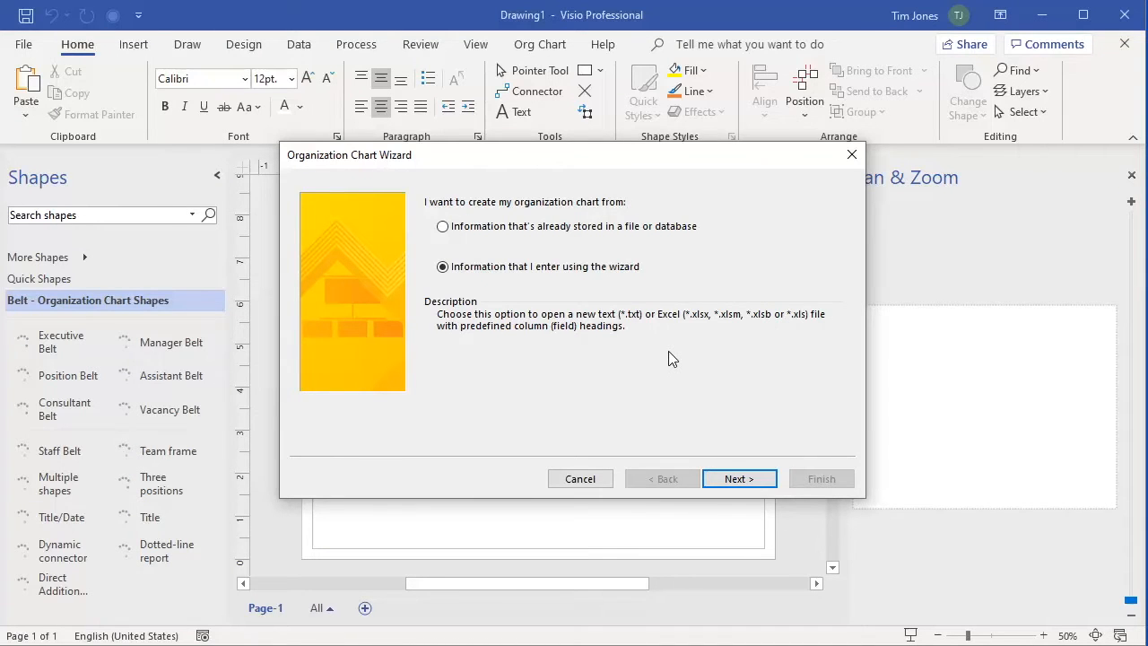
{"action": "left_click", "coordinate": [443, 228]}
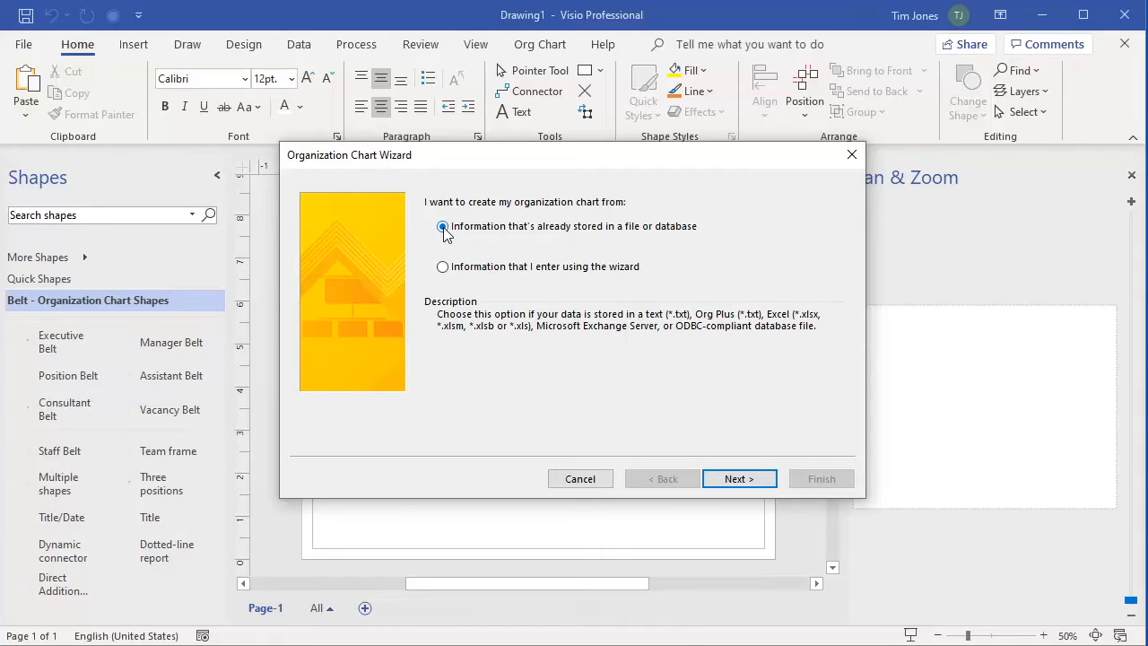
Choose Excel as the source type and select Documents > Org Chart Training > Better List.xlsx
{"action": "left_click", "coordinate": [738, 478]}
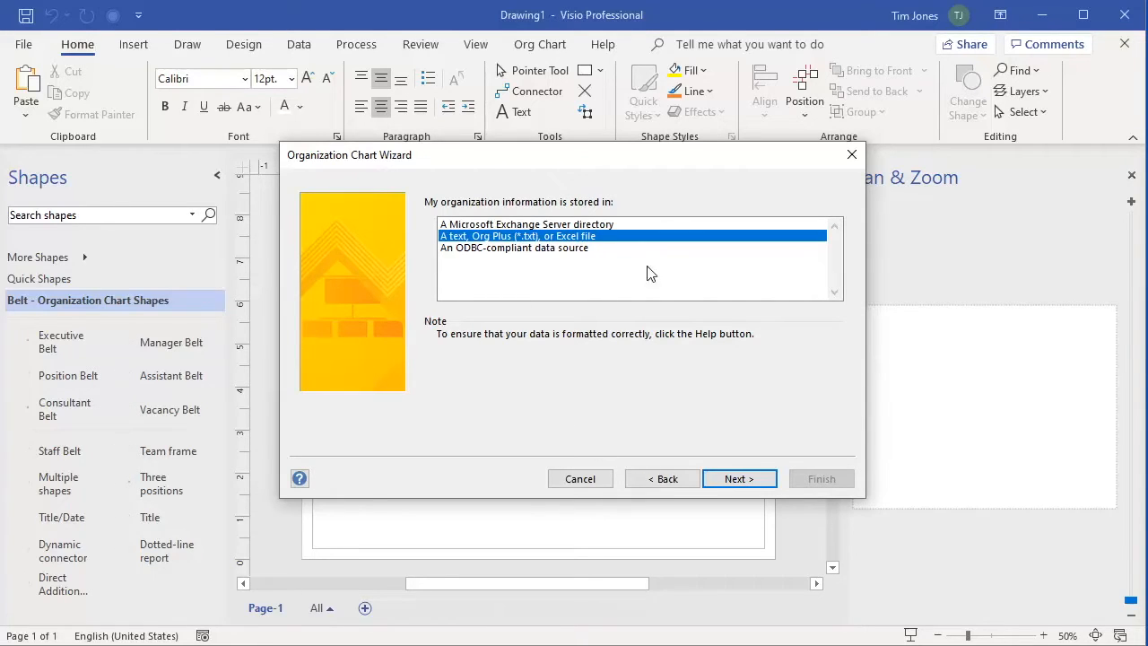
{"action": "left_click", "coordinate": [745, 480]}
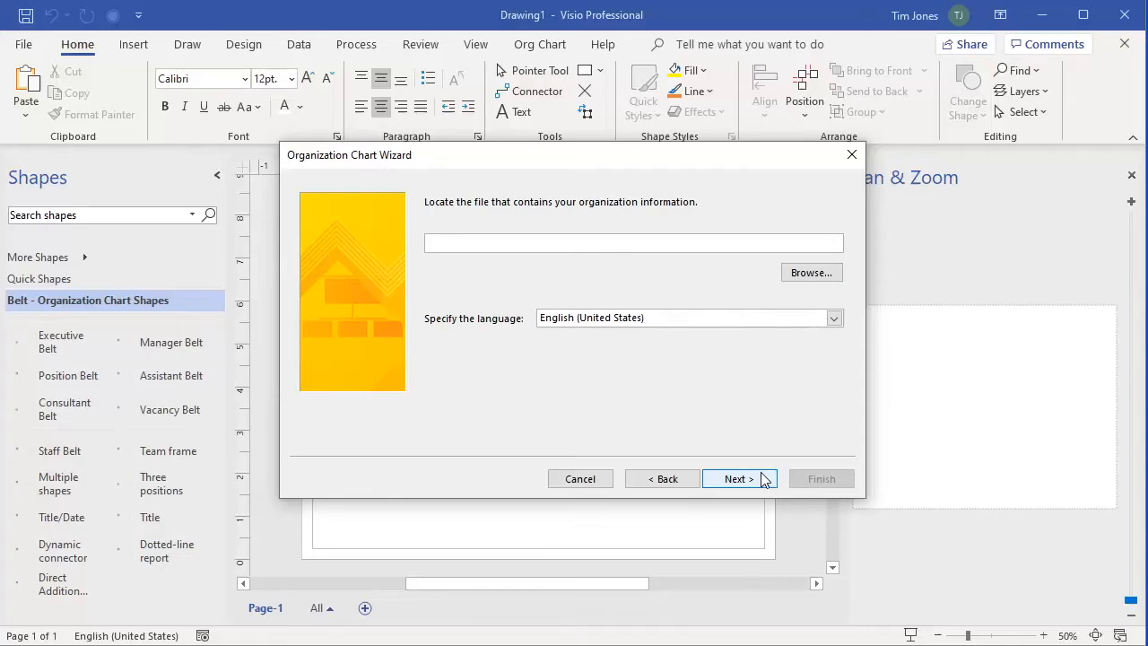
{"action": "left_click", "coordinate": [812, 272]}
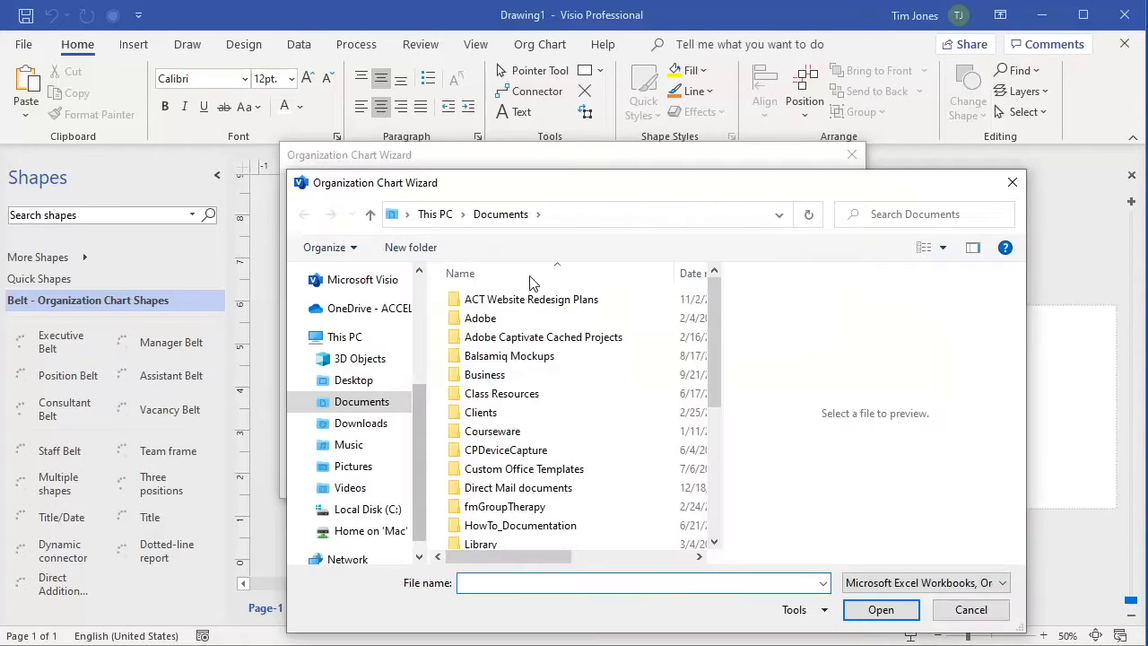
{"action": "scroll", "coordinate": [421, 294], "scroll_direction": "up", "scroll_amount": 3}
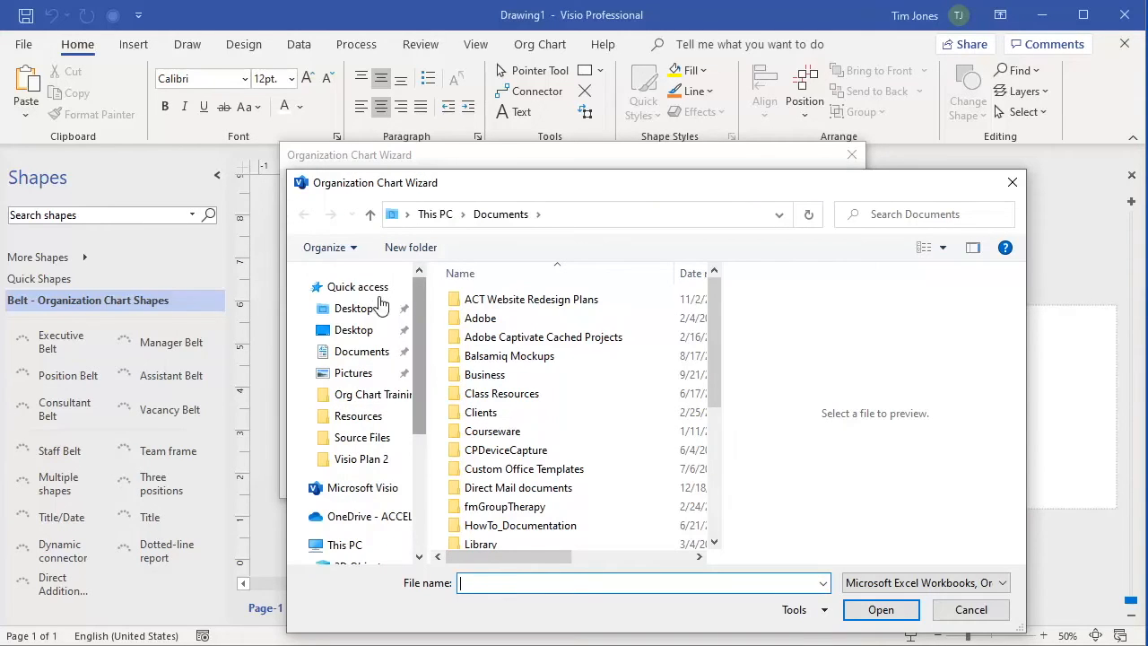
{"action": "left_click", "coordinate": [359, 351]}
{"action": "double_click", "coordinate": [504, 321]}
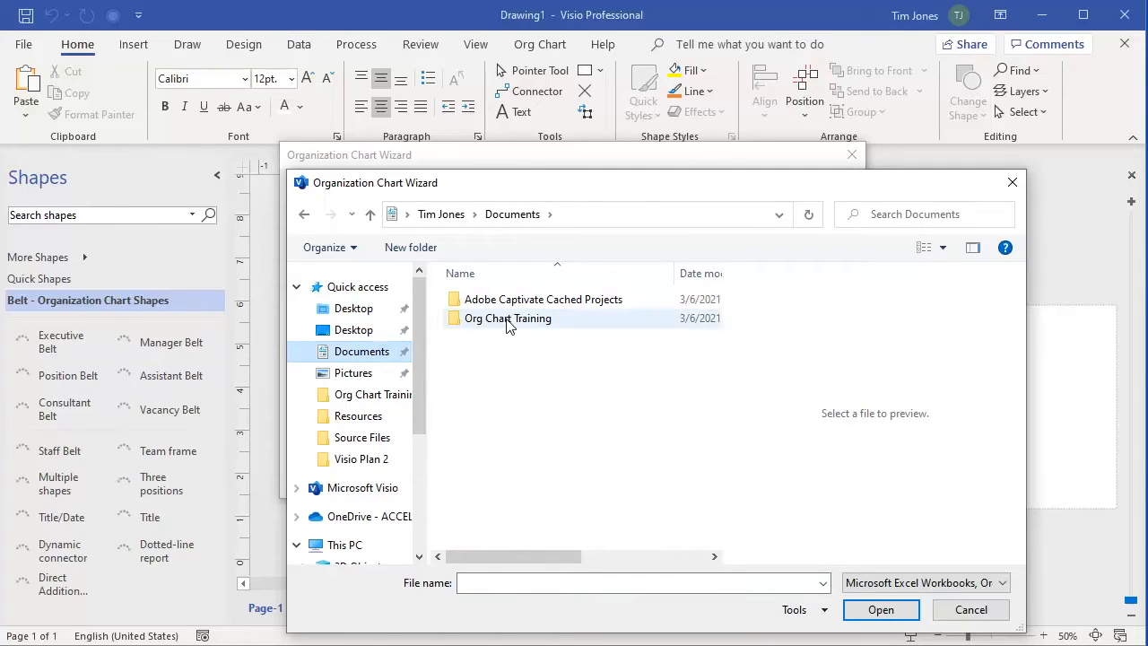
{"action": "left_click", "coordinate": [498, 345]}
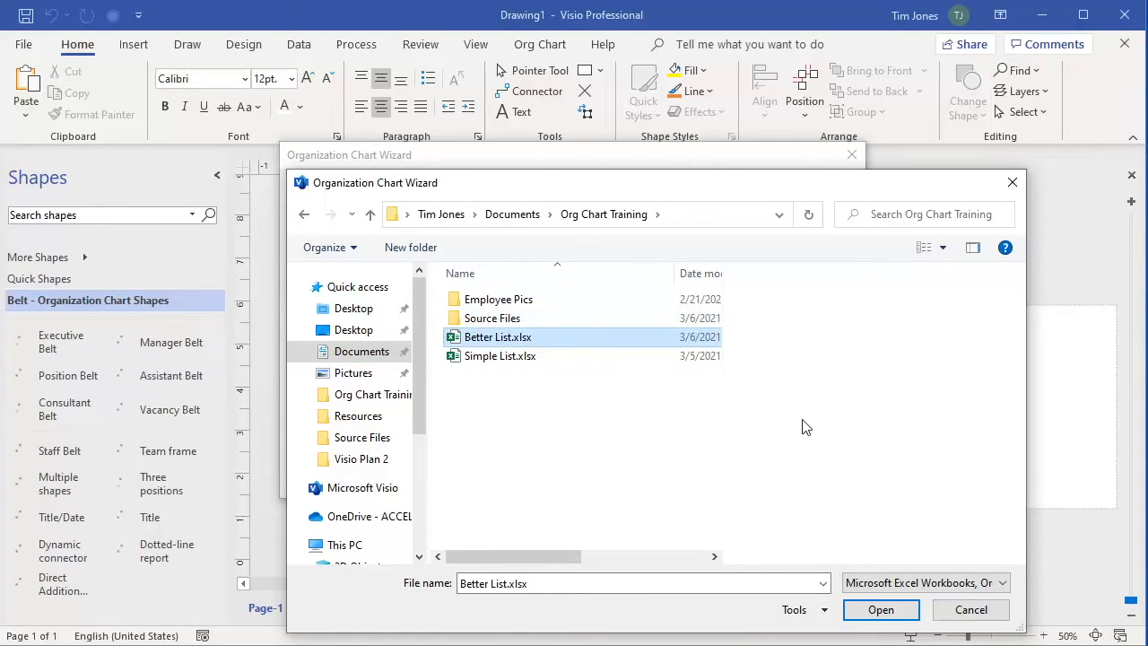
{"action": "left_click", "coordinate": [881, 609]}
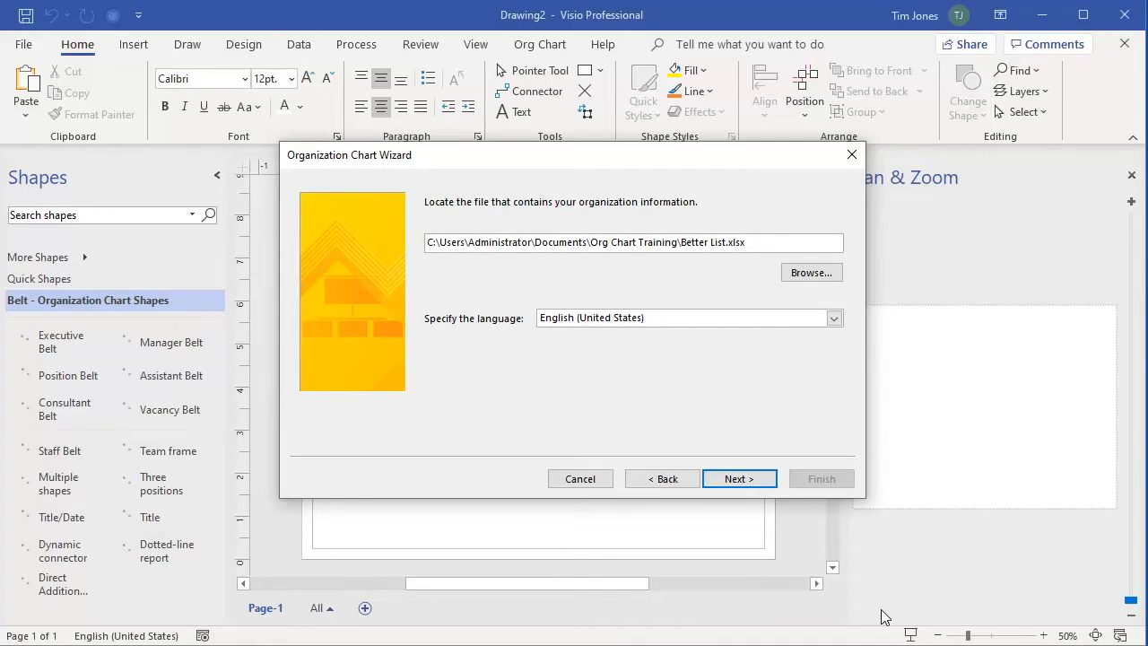
Map Name to the Name column, Reports to to SupervisorID, and First name to <none>
{"action": "left_click", "coordinate": [738, 481]}
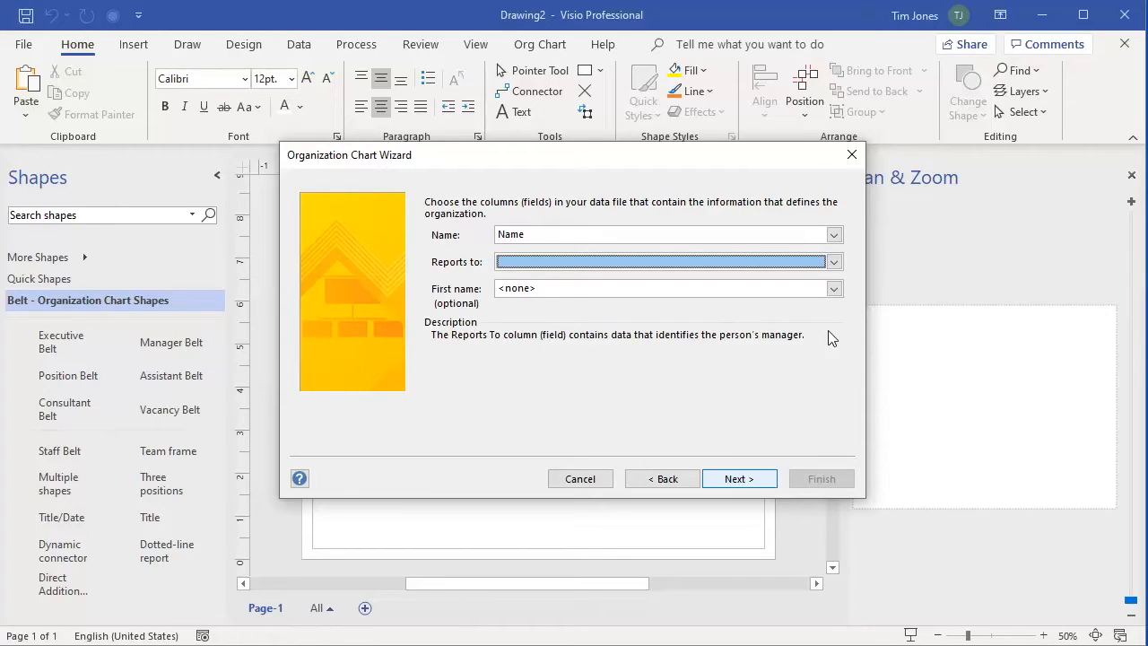
{"action": "left_click", "coordinate": [833, 235]}
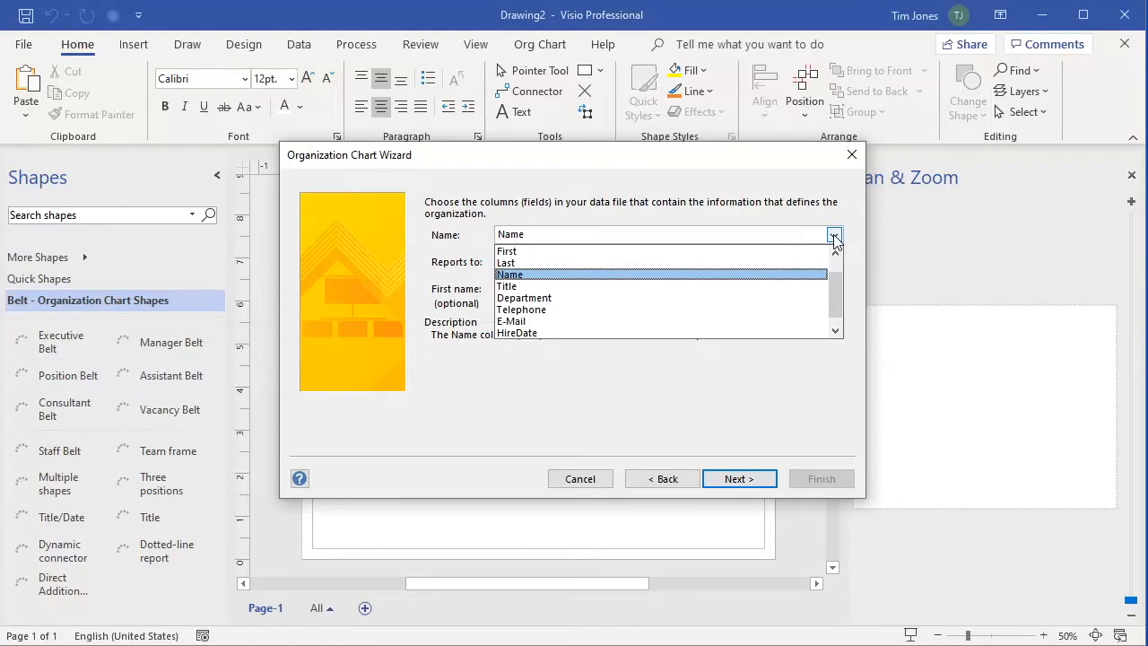
{"action": "left_click", "coordinate": [747, 274]}
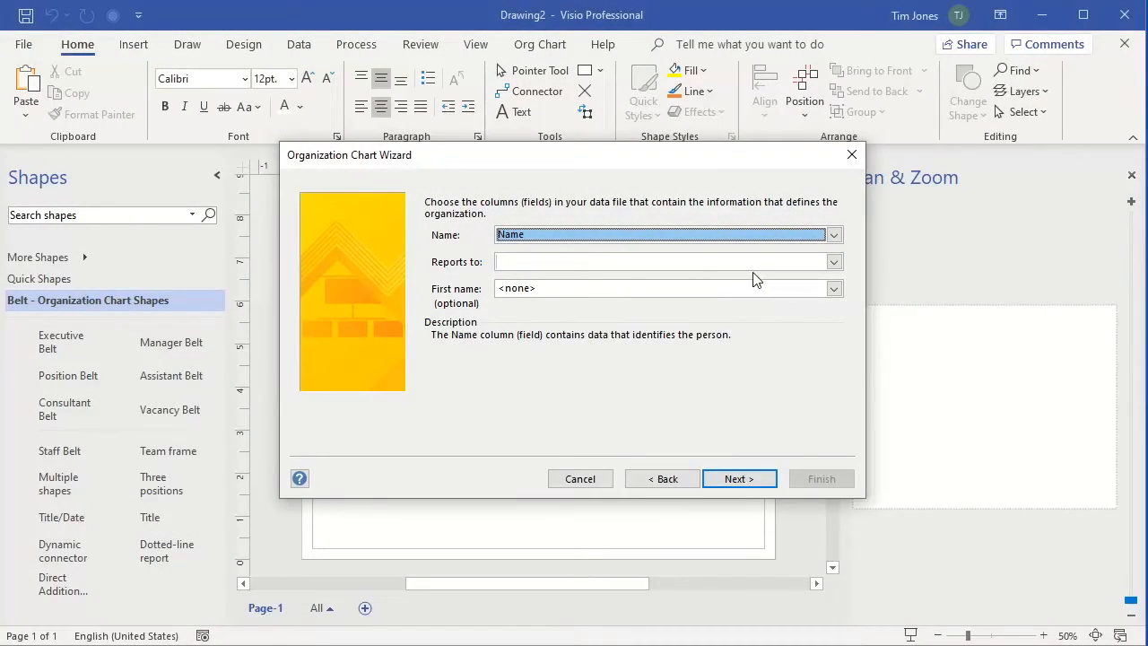
{"action": "left_click", "coordinate": [834, 261]}
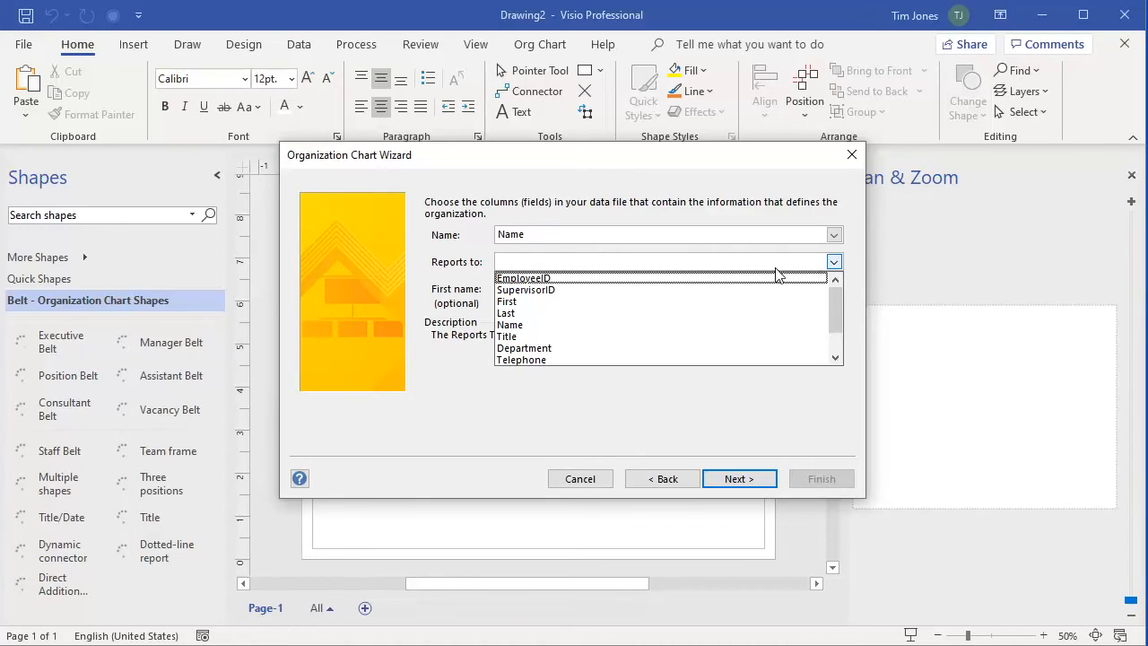
{"action": "left_click", "coordinate": [757, 290]}
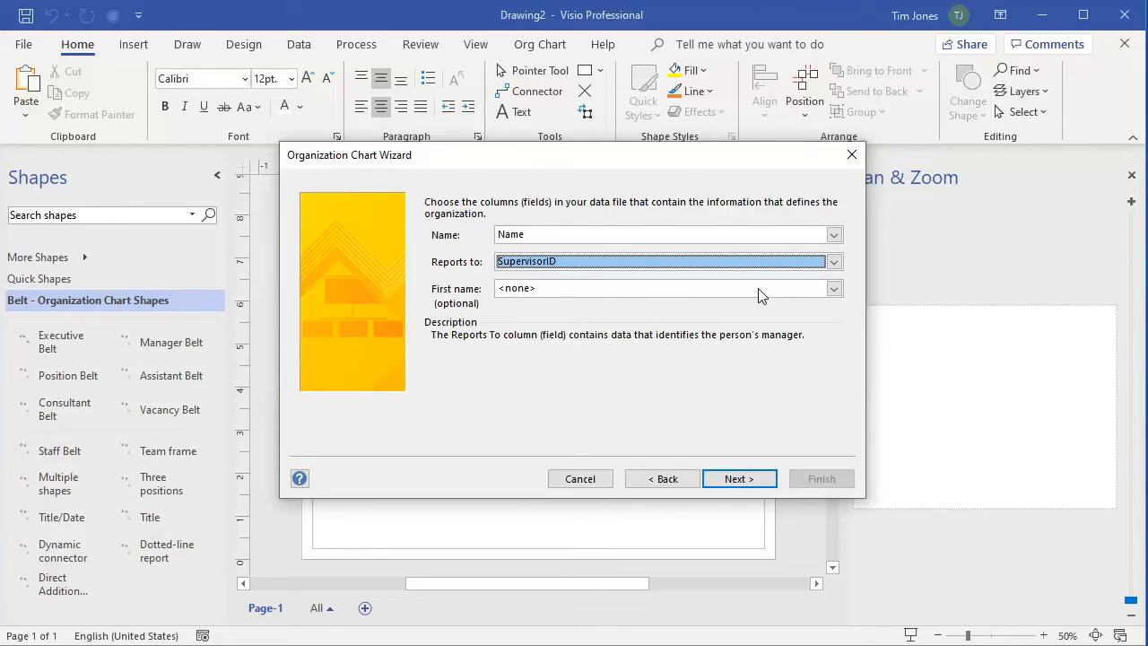
{"action": "left_click", "coordinate": [834, 288]}
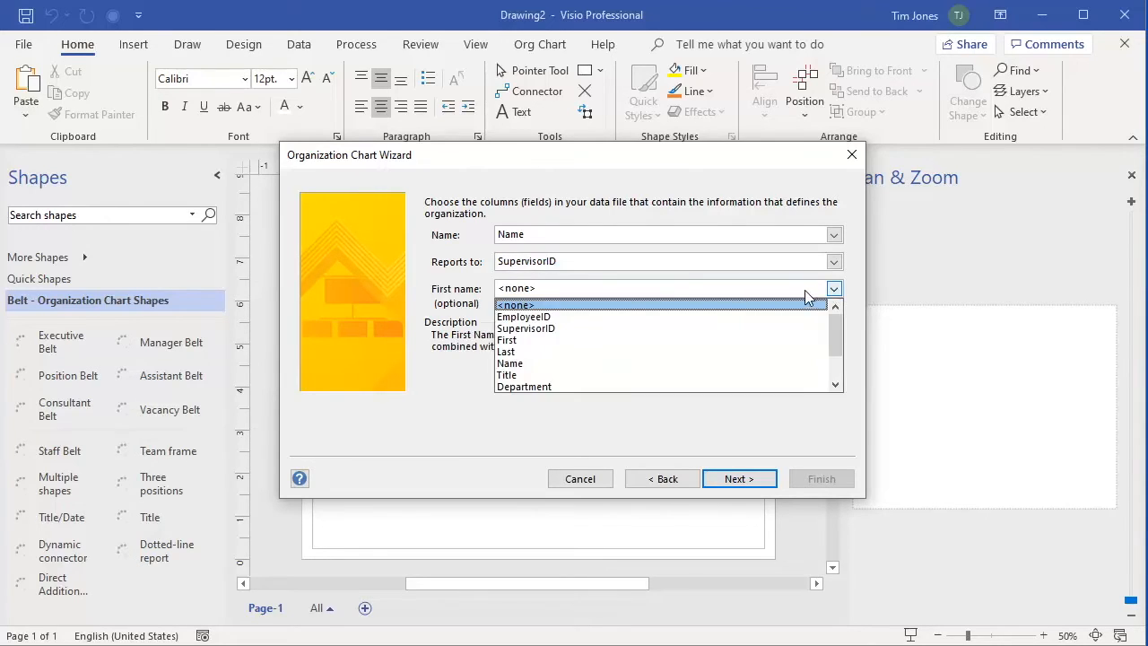
{"action": "left_click", "coordinate": [789, 305]}
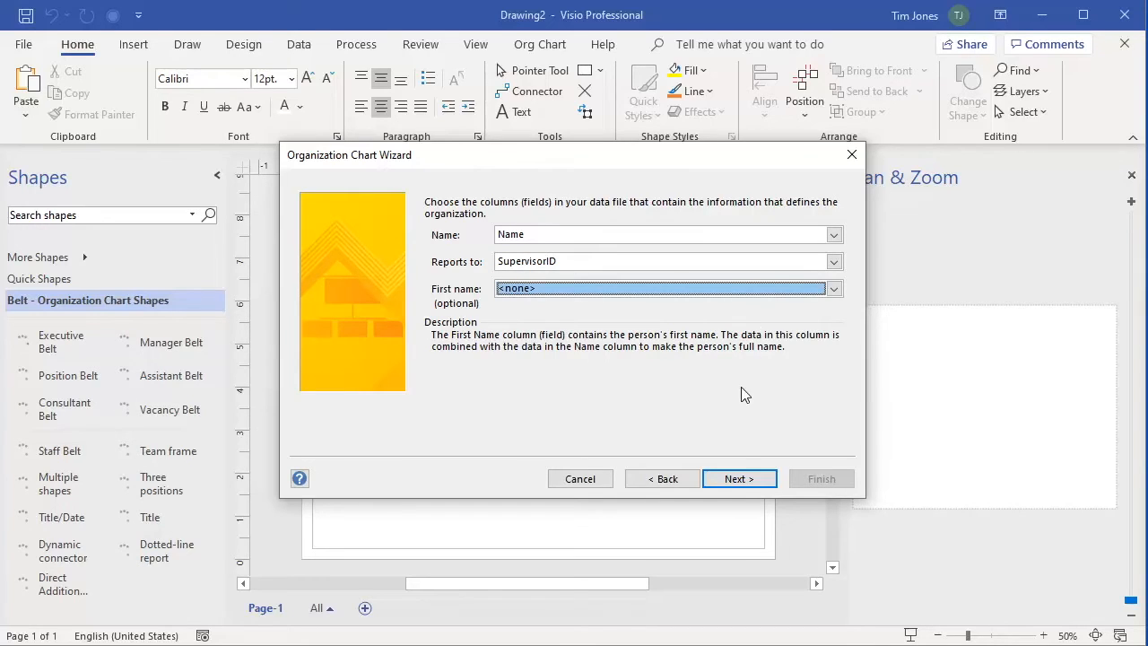
{"action": "left_click", "coordinate": [737, 479]}
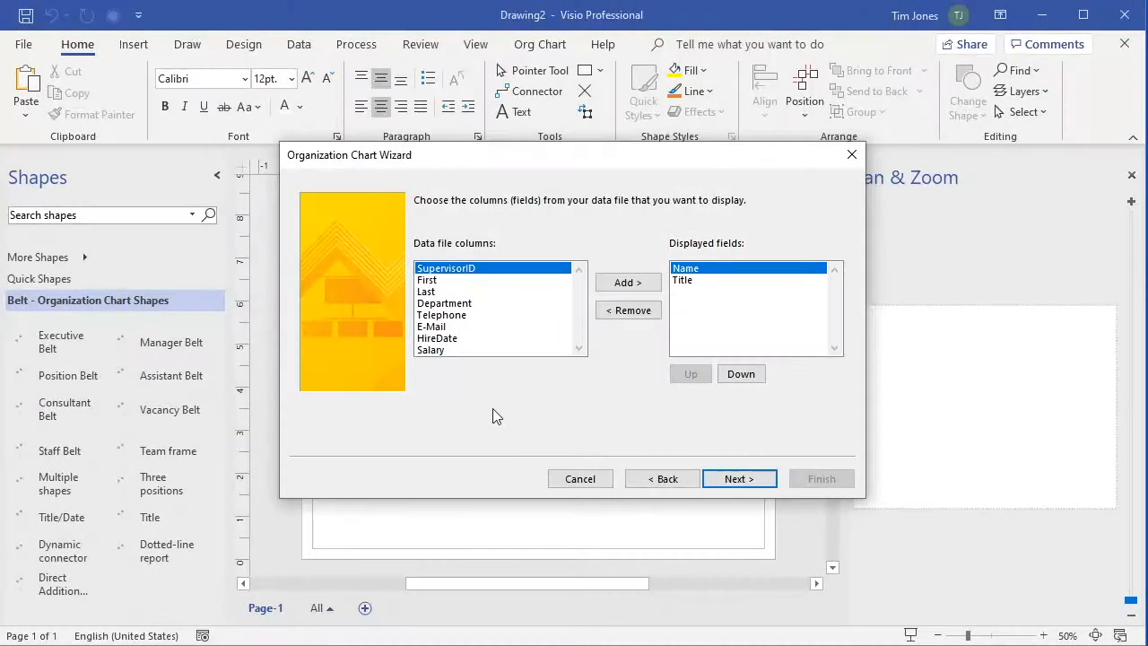
Add Department to the displayed fields, placed between Name and Title
{"action": "left_click", "coordinate": [456, 304]}
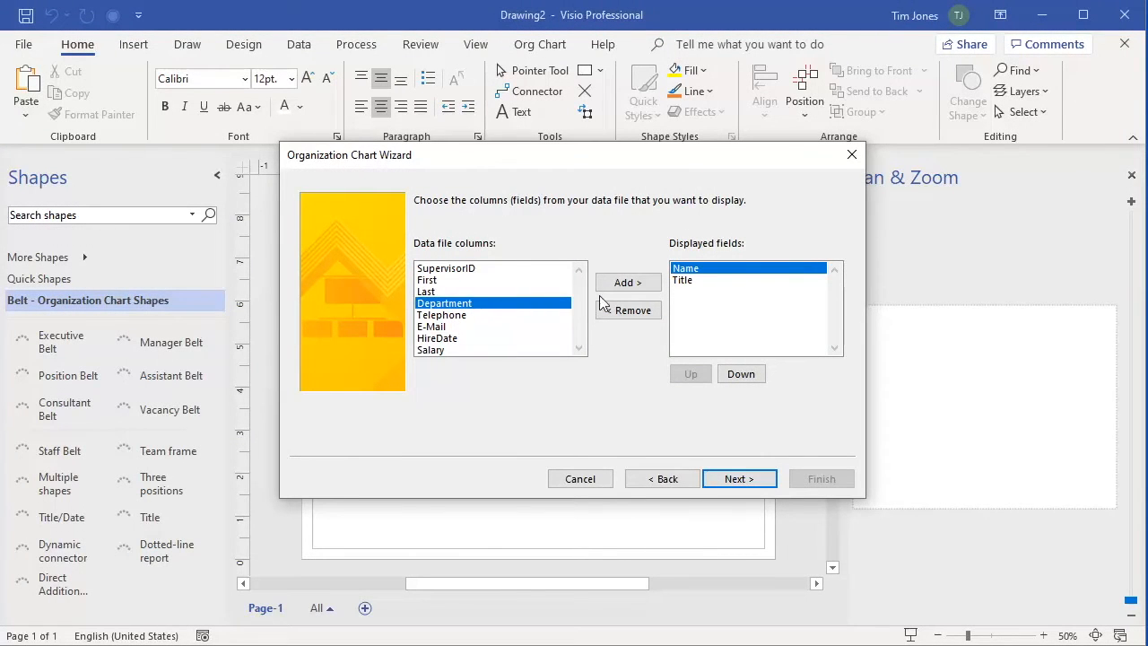
{"action": "left_click", "coordinate": [628, 283]}
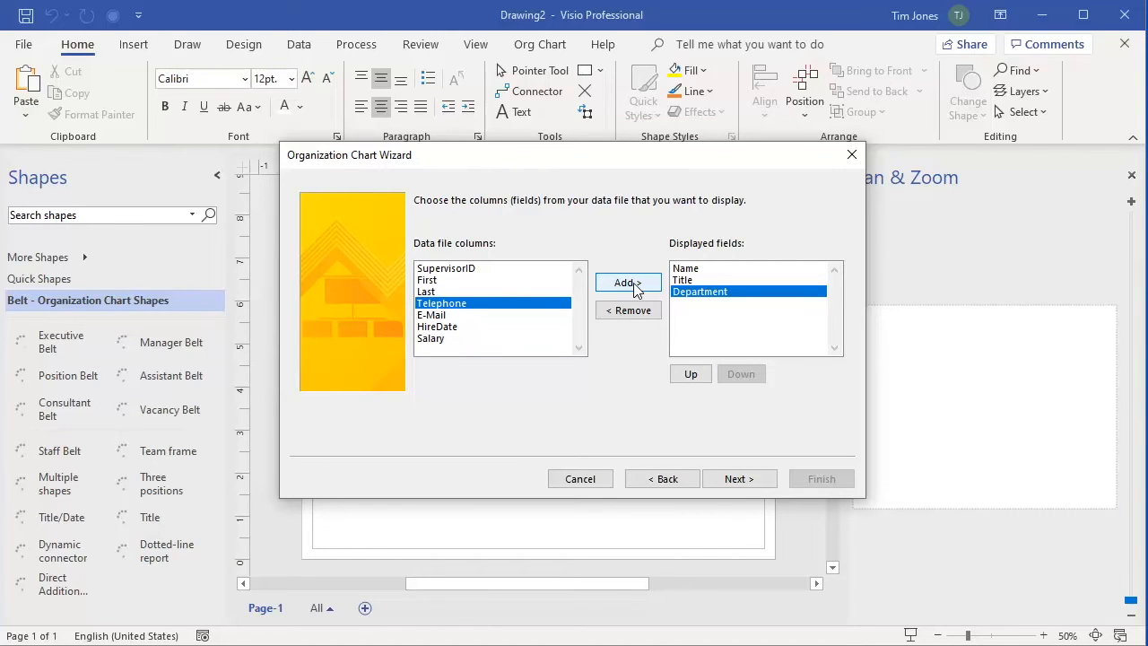
{"action": "left_click", "coordinate": [690, 374]}
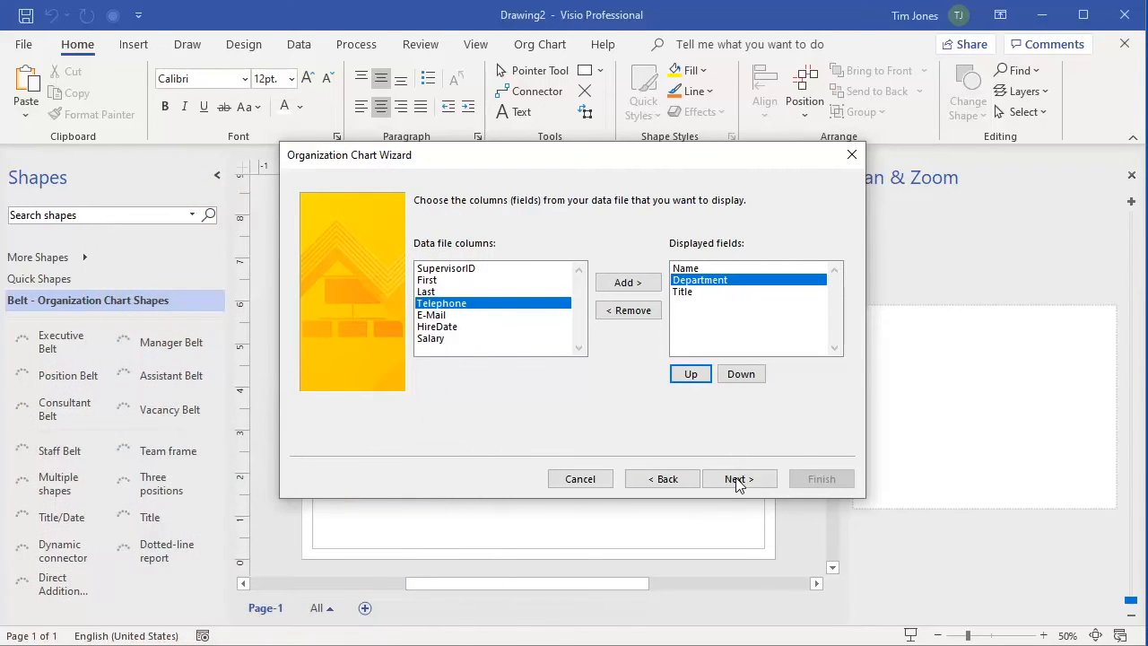
Keep the Department and Title shape data fields and continue to the pictures step
{"action": "left_click", "coordinate": [738, 479]}
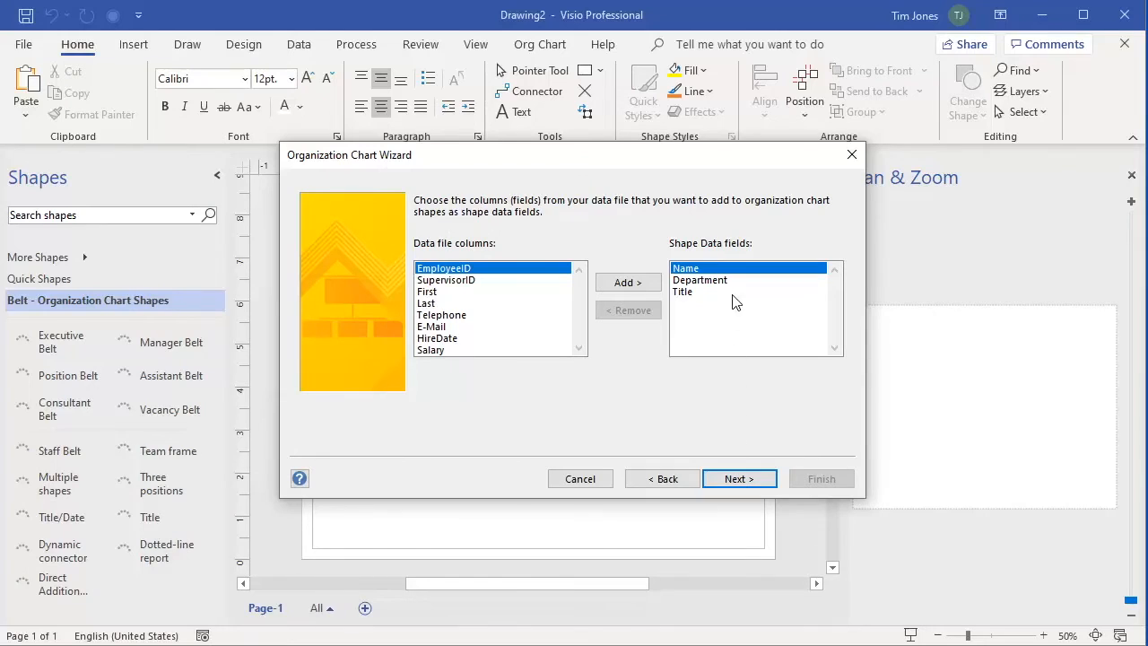
{"action": "left_click", "coordinate": [717, 280]}
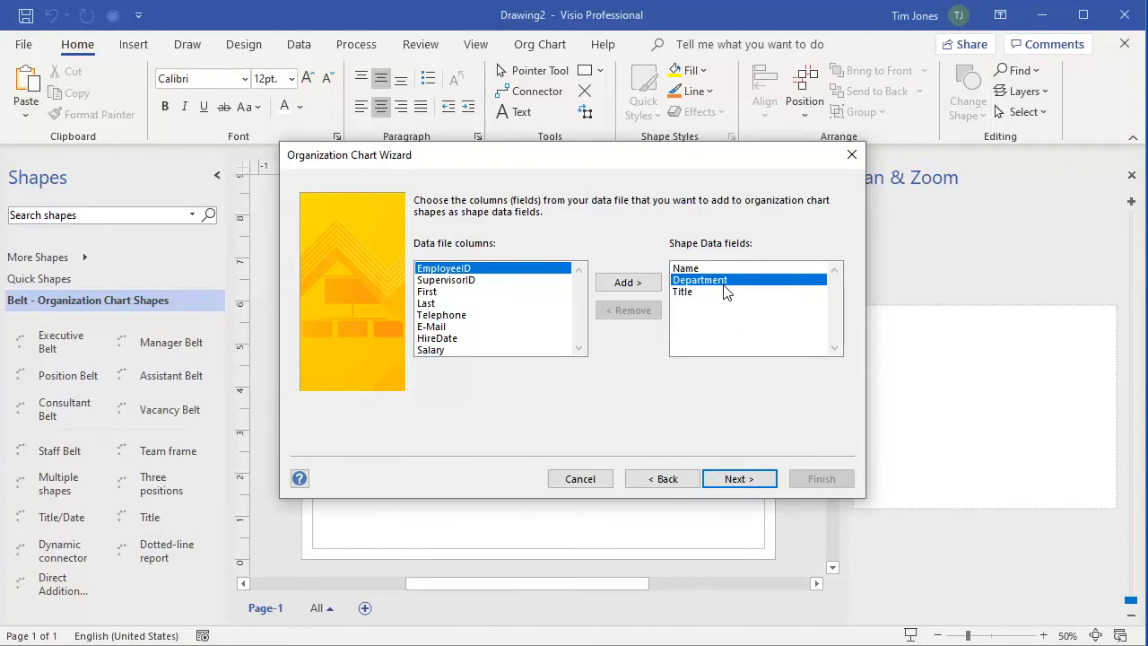
{"action": "left_click", "coordinate": [725, 299]}
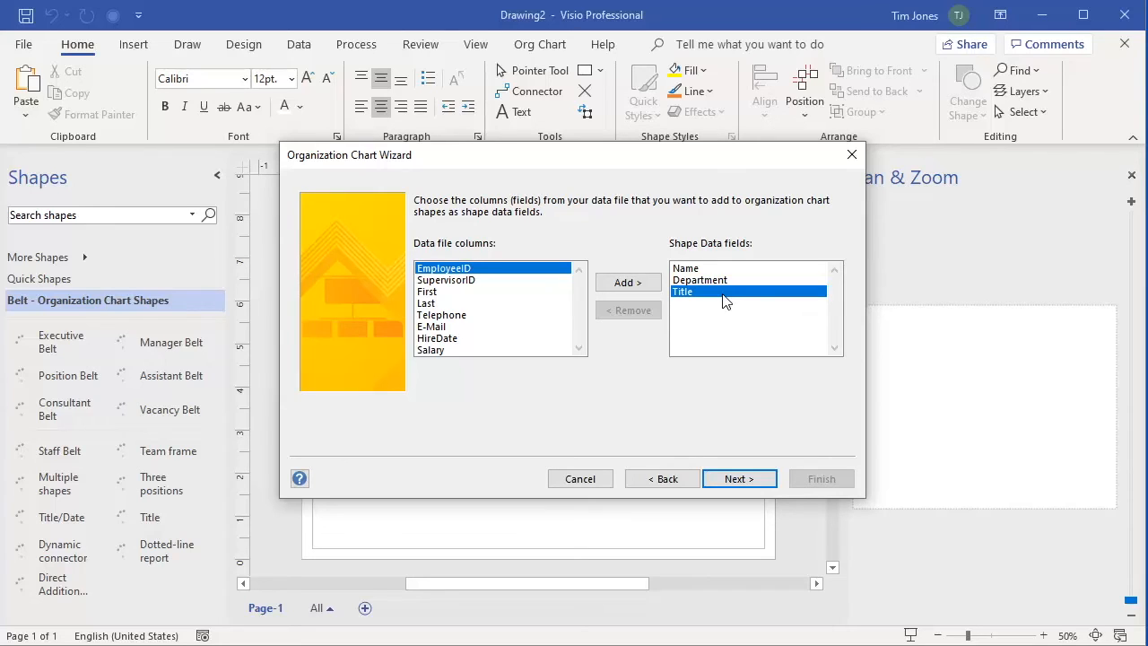
{"action": "left_click", "coordinate": [737, 480]}
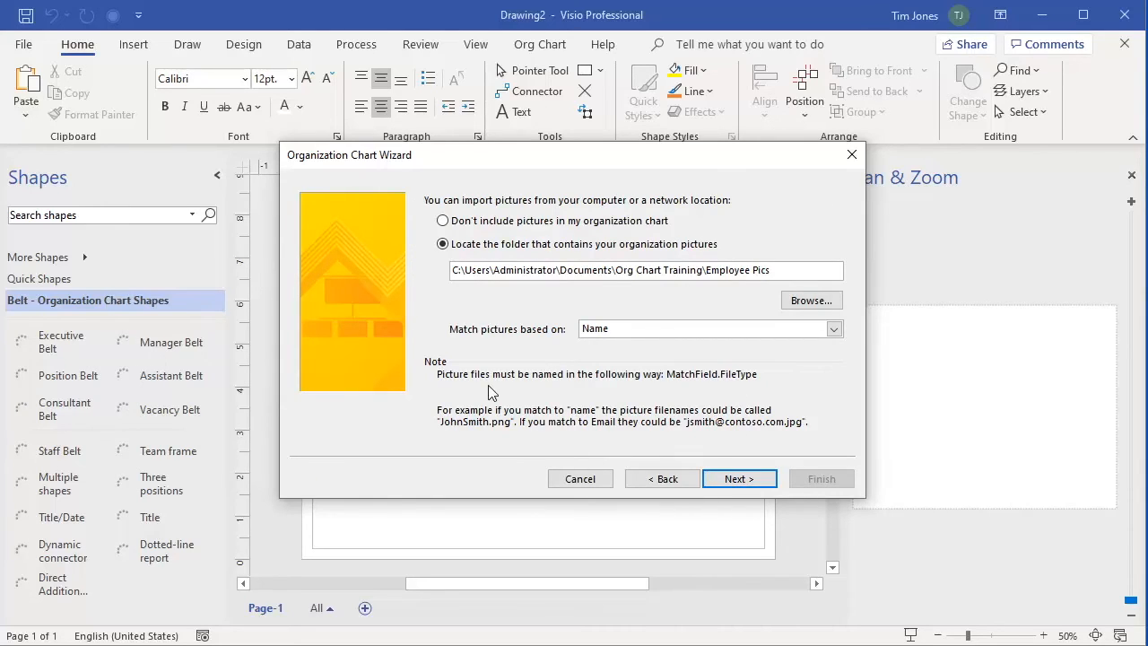
Import employee photos from Org Chart Training\Employee Pics, matched on Name
{"action": "left_click", "coordinate": [442, 223]}
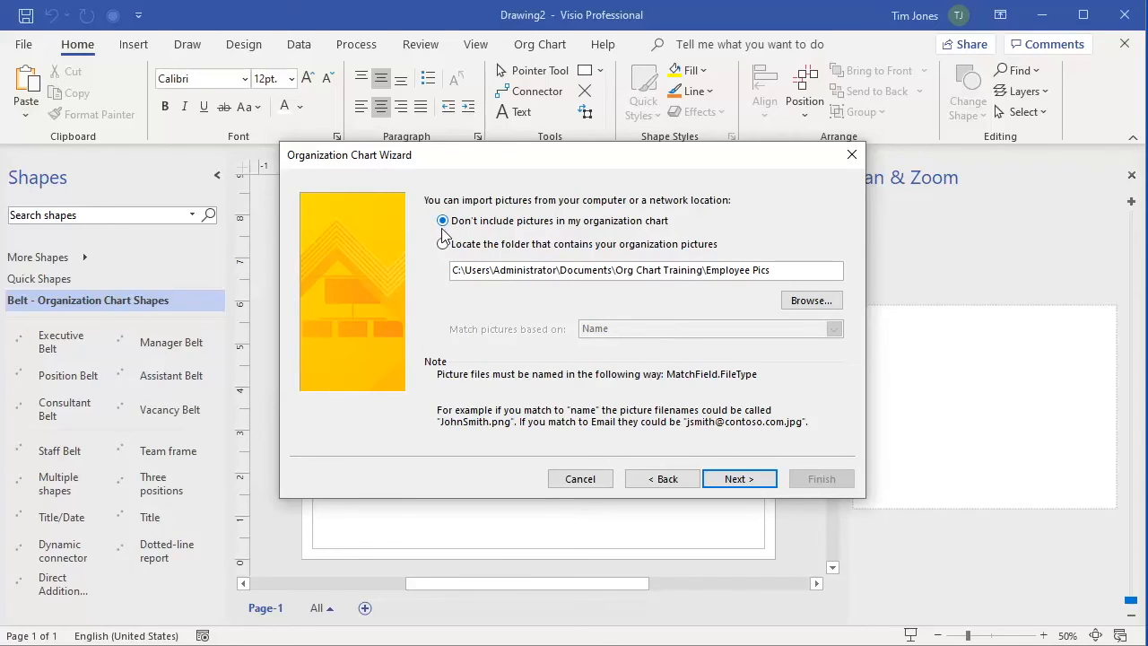
{"action": "left_click", "coordinate": [443, 244]}
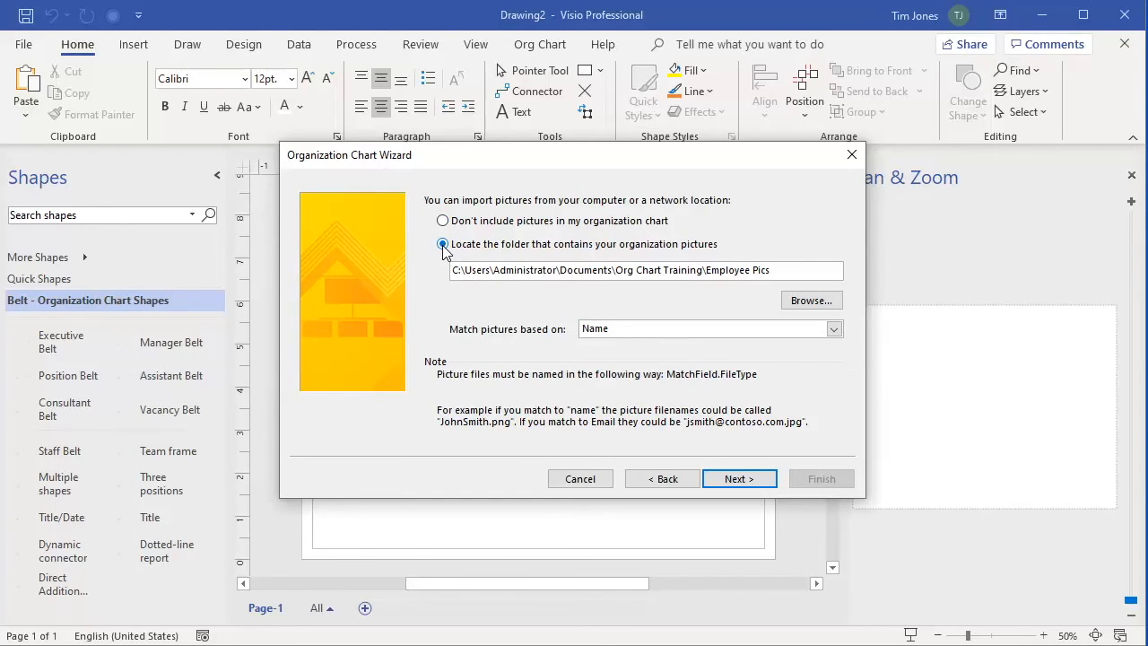
{"action": "left_click", "coordinate": [811, 300]}
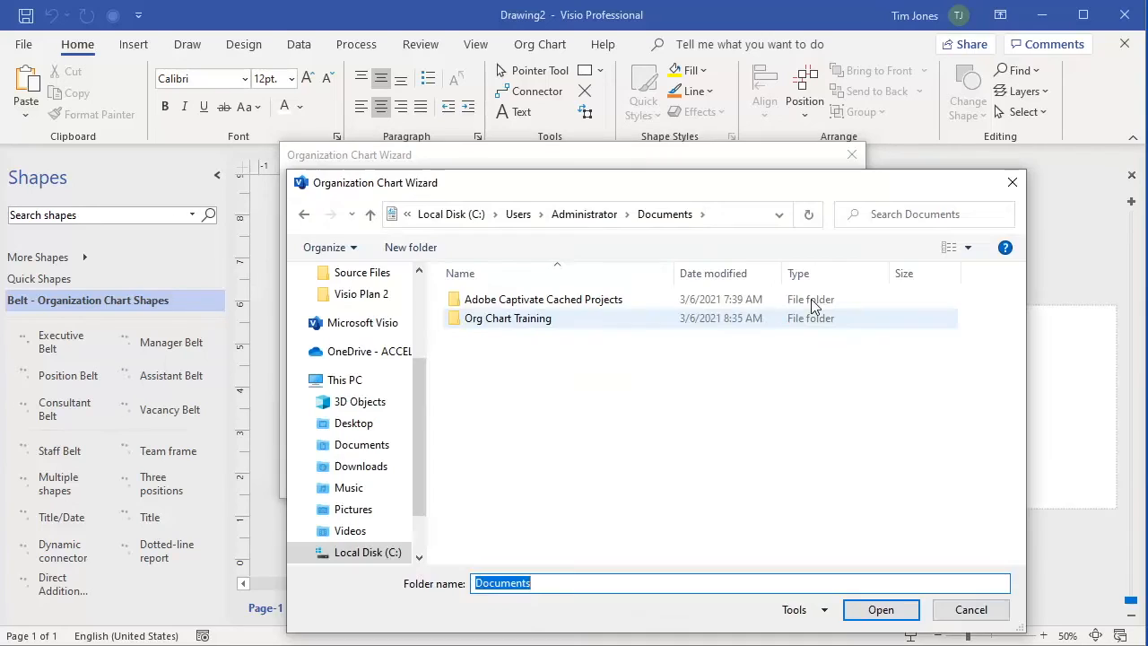
{"action": "double_click", "coordinate": [504, 325]}
{"action": "left_click", "coordinate": [499, 304]}
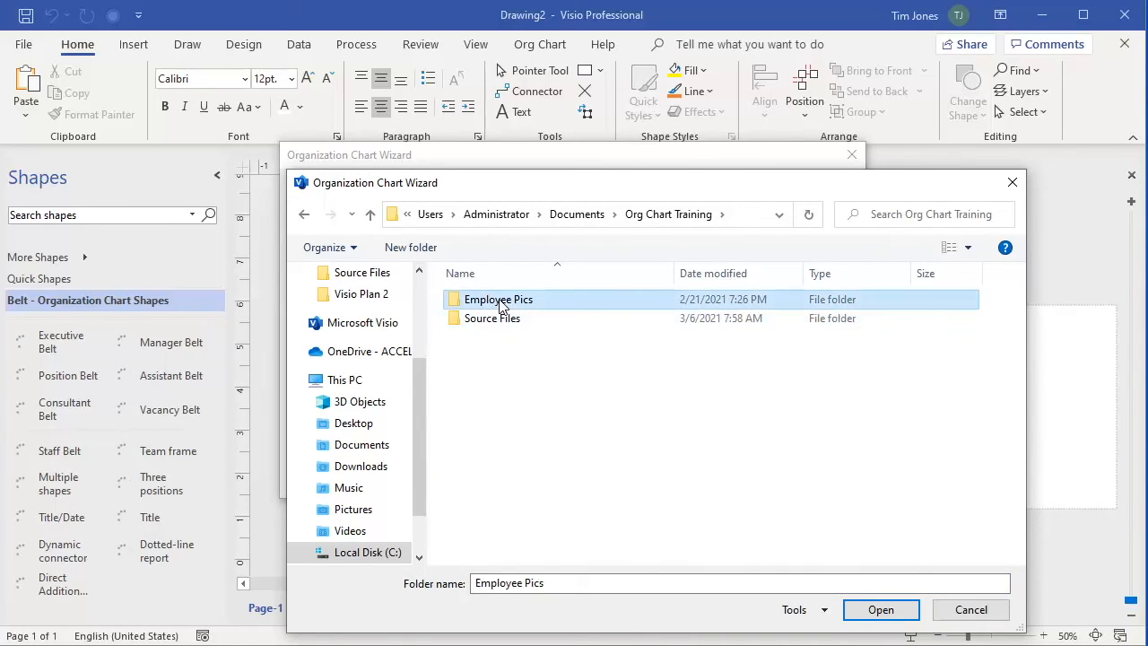
{"action": "left_click", "coordinate": [878, 611]}
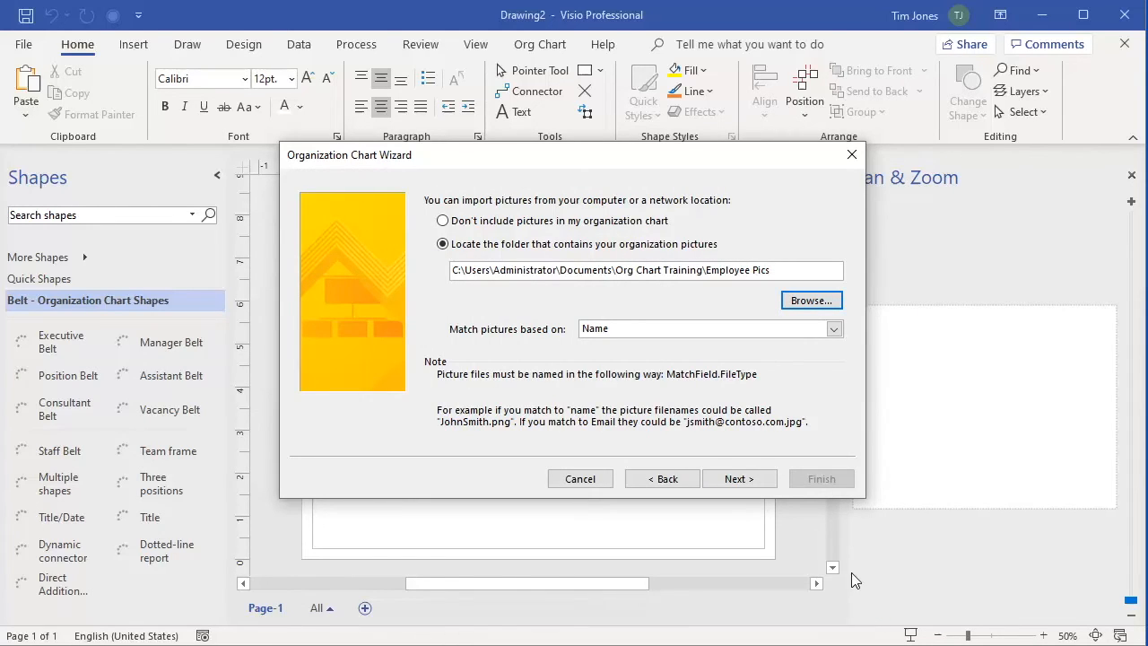
{"action": "left_click", "coordinate": [834, 329]}
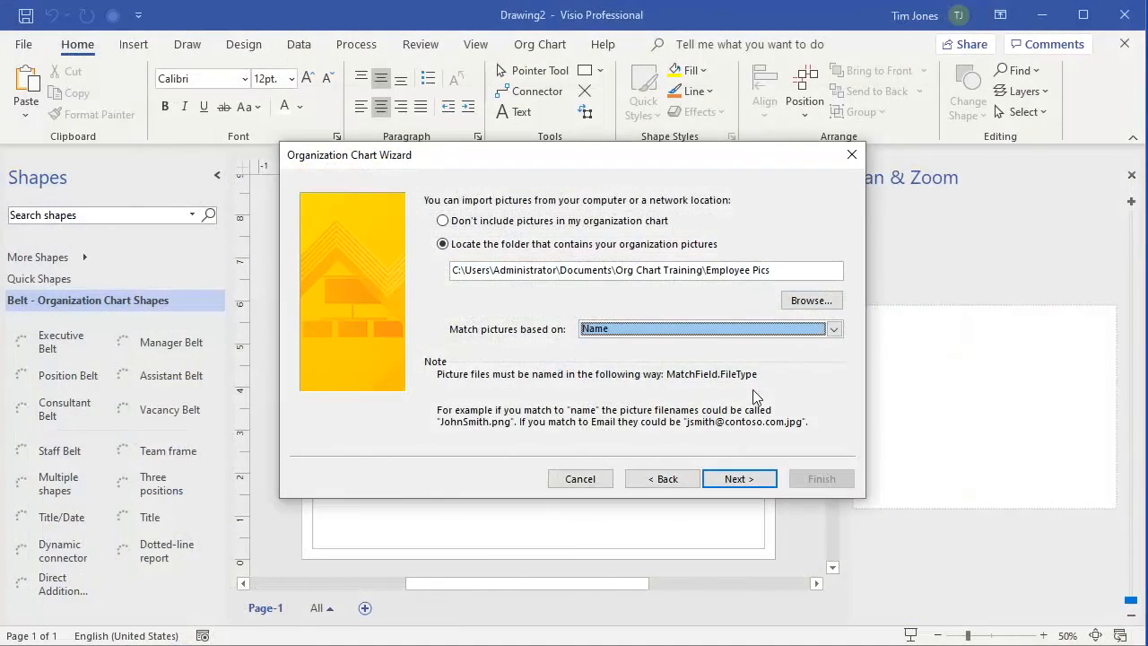
{"action": "left_click", "coordinate": [737, 478]}
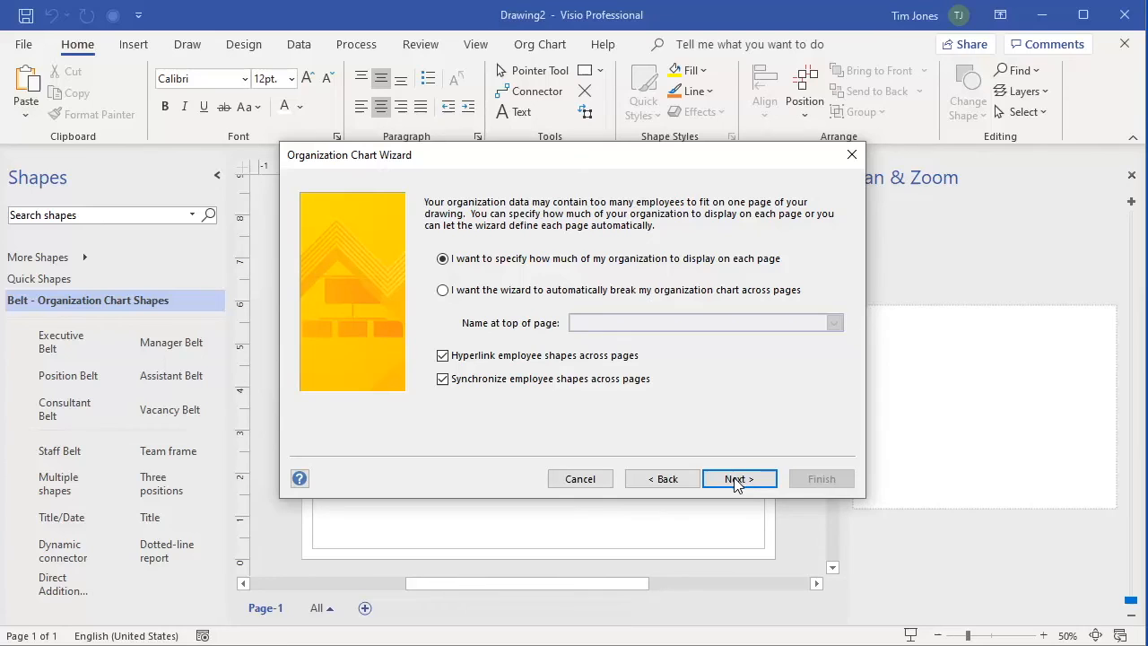
Finish the wizard to draw the seven-person photo org chart and zoom to 94% via Pan & Zoom
{"action": "left_click", "coordinate": [735, 479]}
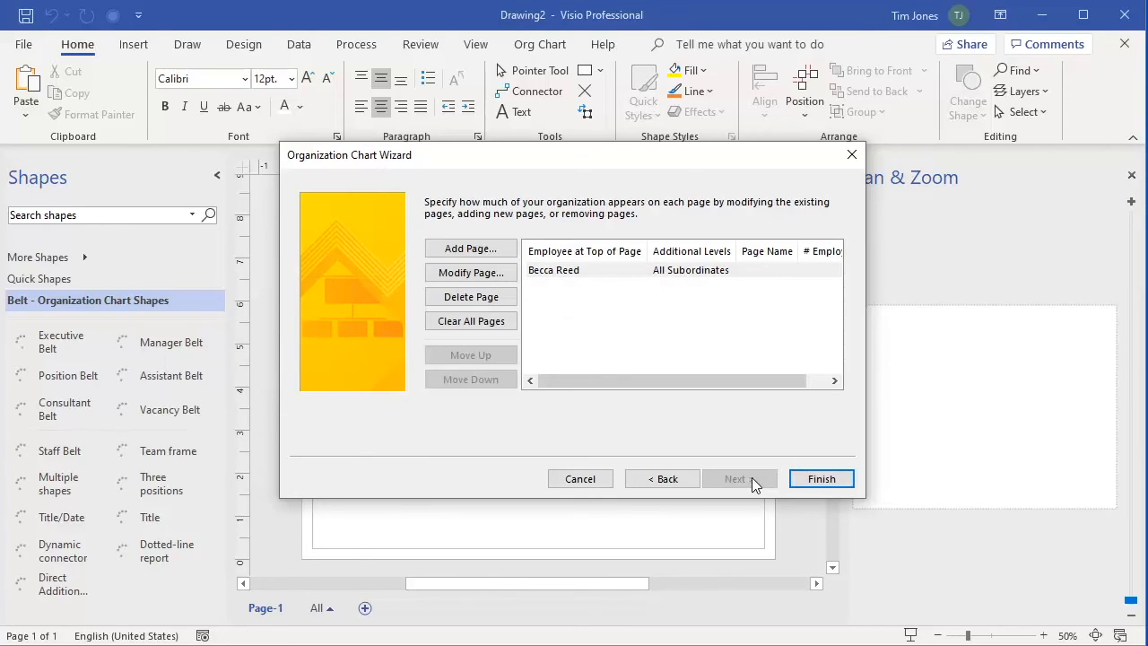
{"action": "left_click", "coordinate": [820, 479]}
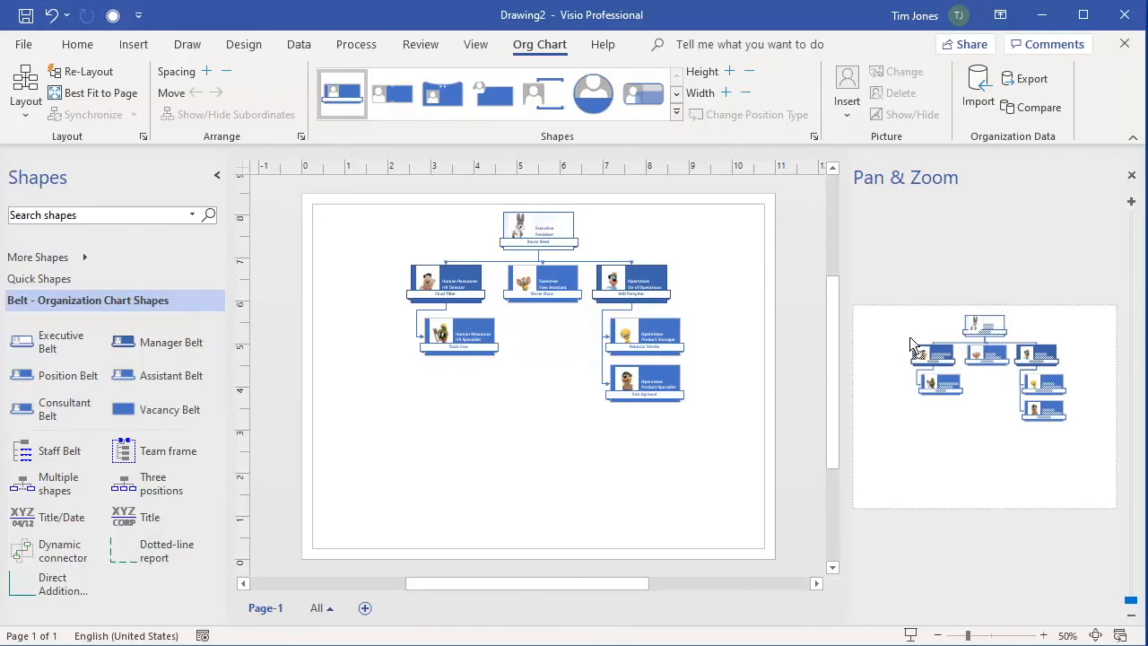
{"action": "mouse_move", "coordinate": [910, 318]}
{"action": "left_mouse_down"}
{"action": "mouse_move", "coordinate": [1026, 405]}
{"action": "mouse_move", "coordinate": [1063, 416]}
{"action": "left_mouse_up"}
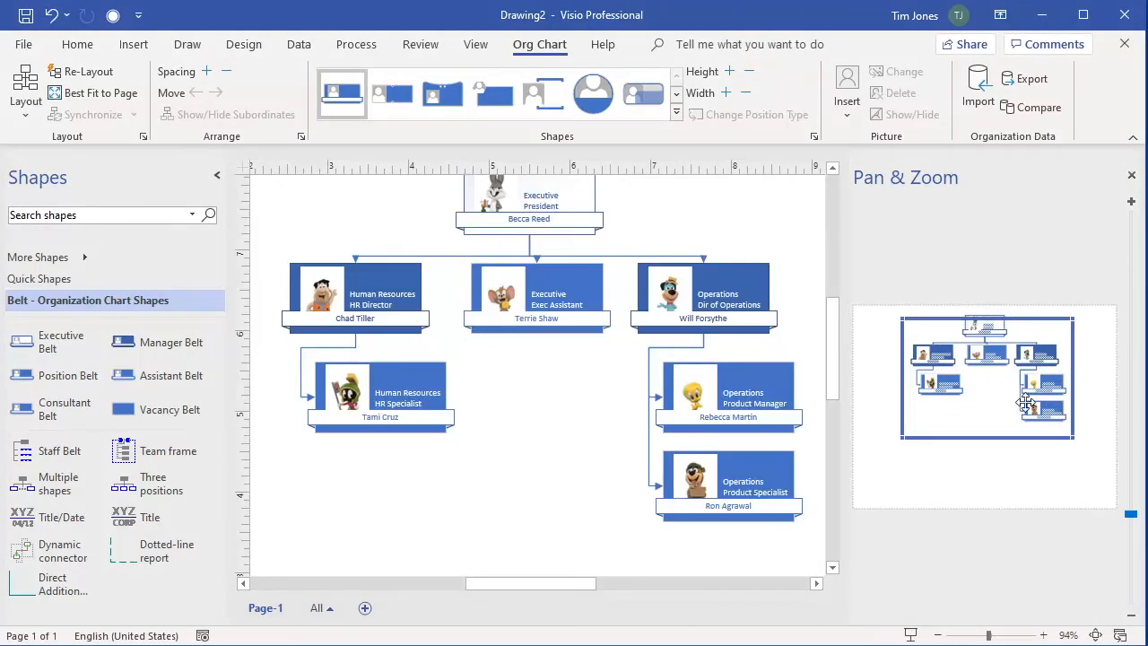